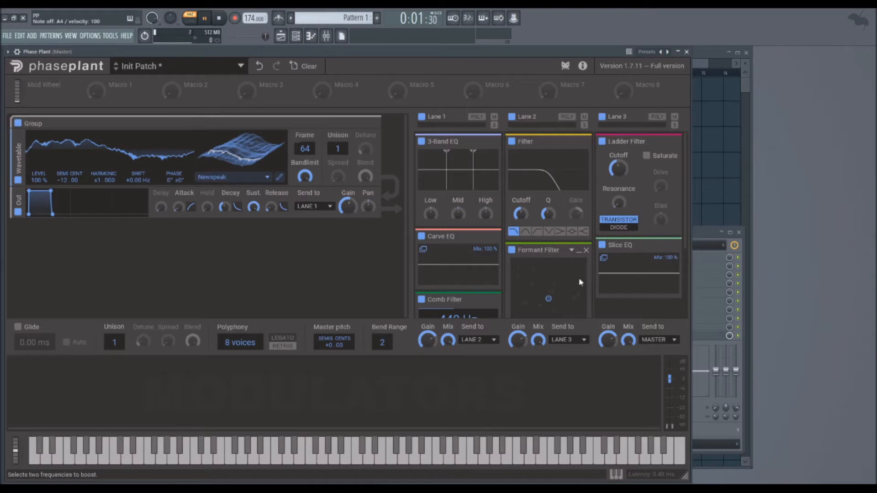
- Shape Lane 1's 3-Band EQ by cutting the lows, shifting the split frequencies and boosting the highs
{"action": "left_click_drag", "start_coordinate": [430, 214], "coordinate": [481, 184]}
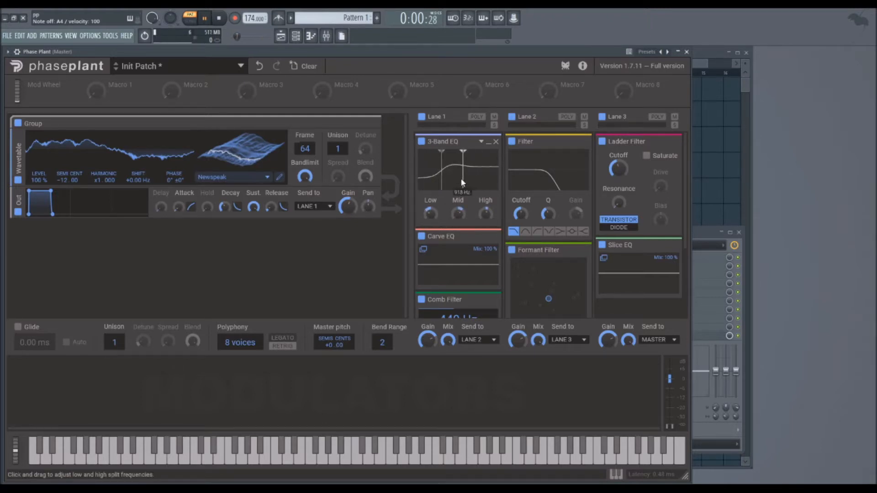
{"action": "left_click_drag", "start_coordinate": [441, 182], "coordinate": [475, 182]}
{"action": "left_click_drag", "start_coordinate": [486, 214], "coordinate": [457, 219]}
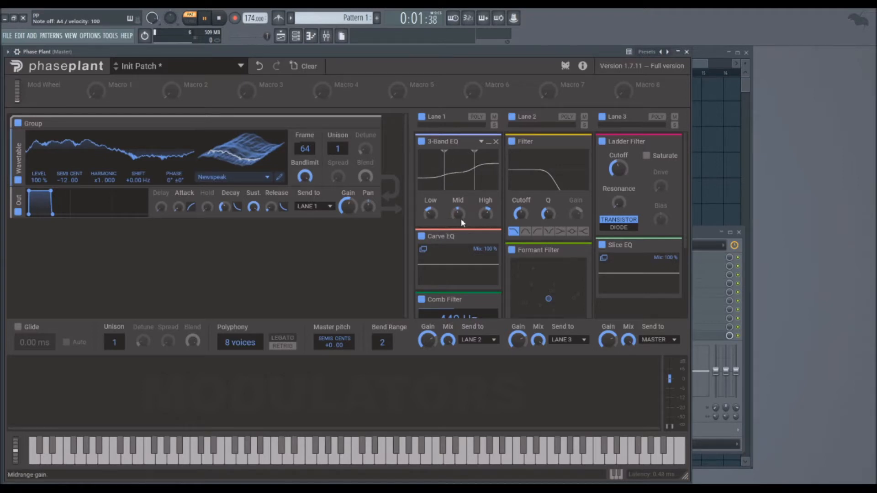
- Bypass the 3-Band EQ, Filter, Formant Filter and Ladder Filter snapins across the three lanes
{"action": "scroll", "coordinate": [467, 279], "scroll_direction": "down", "scroll_amount": 2}
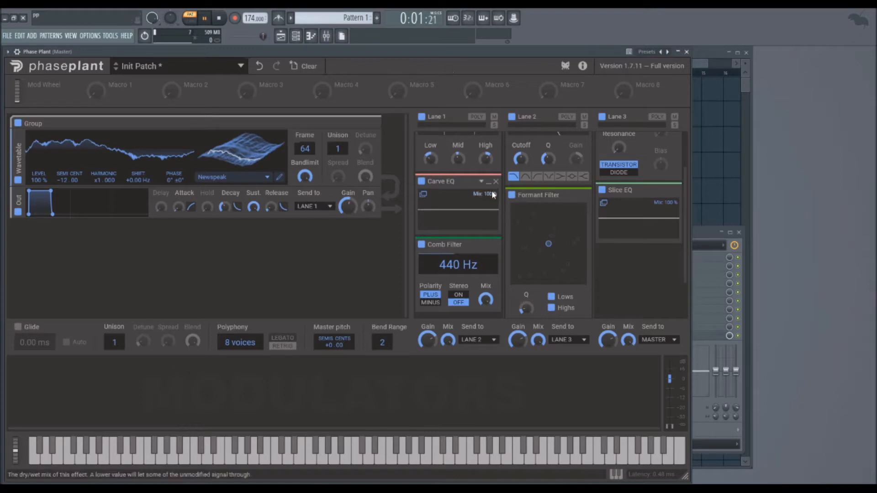
{"action": "scroll", "coordinate": [489, 198], "scroll_direction": "up", "scroll_amount": 3}
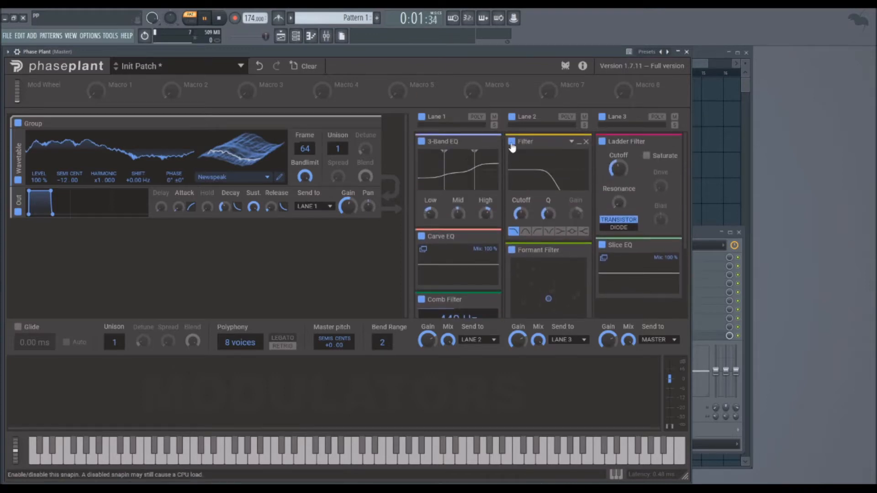
{"action": "left_click", "coordinate": [512, 142]}
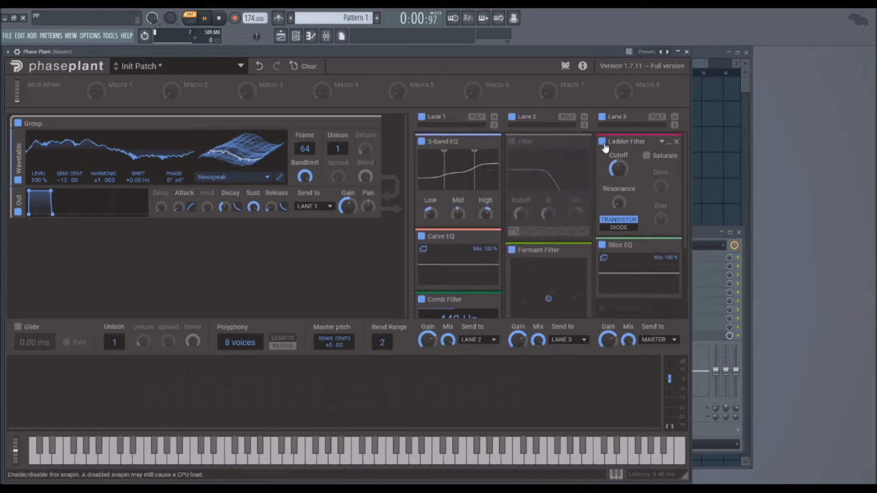
{"action": "left_click", "coordinate": [602, 141]}
{"action": "left_click", "coordinate": [511, 250]}
{"action": "left_click", "coordinate": [421, 142]}
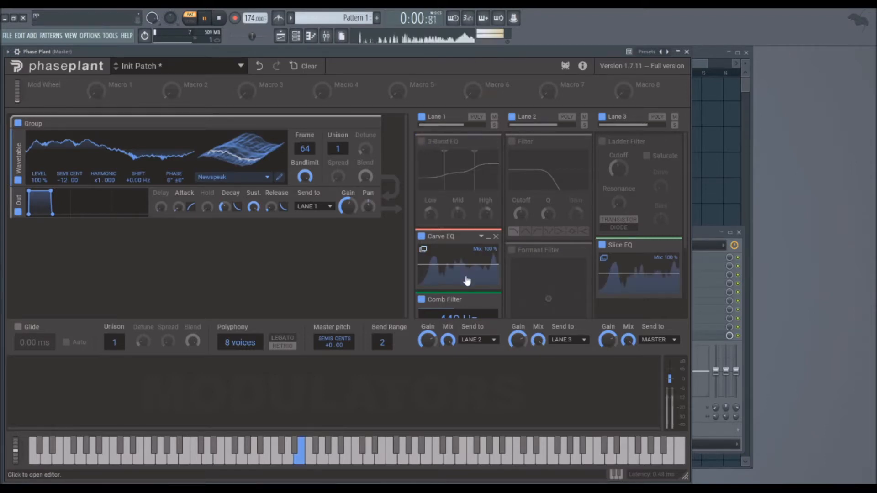
- Set Lane 1's Comb Filter to 470 Hz with minus polarity and stereo on, and try its mix amount
{"action": "scroll", "coordinate": [684, 192], "scroll_direction": "down", "scroll_amount": 2}
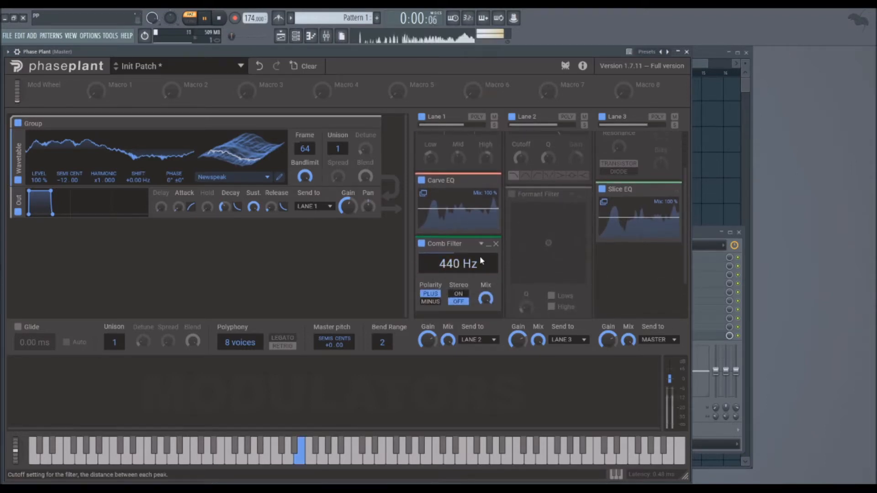
{"action": "left_click_drag", "start_coordinate": [457, 269], "coordinate": [445, 301]}
{"action": "left_click", "coordinate": [430, 301]}
{"action": "left_click_drag", "start_coordinate": [458, 263], "coordinate": [438, 269]}
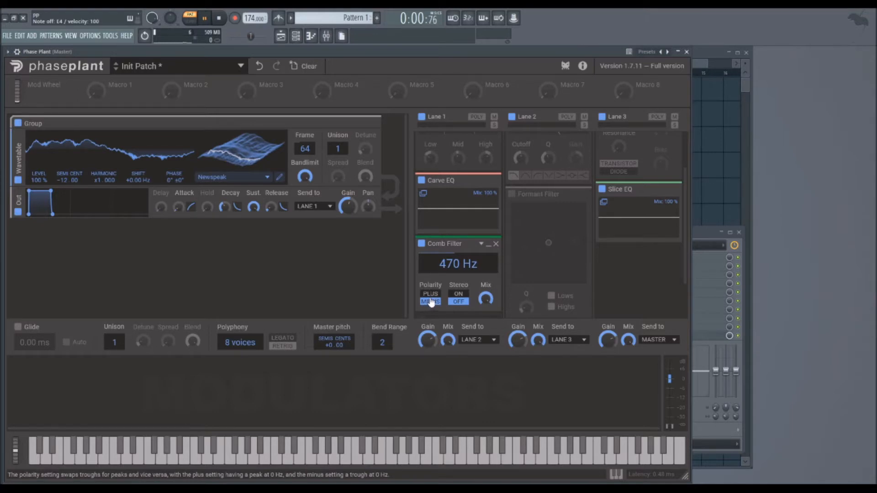
{"action": "left_click", "coordinate": [466, 301]}
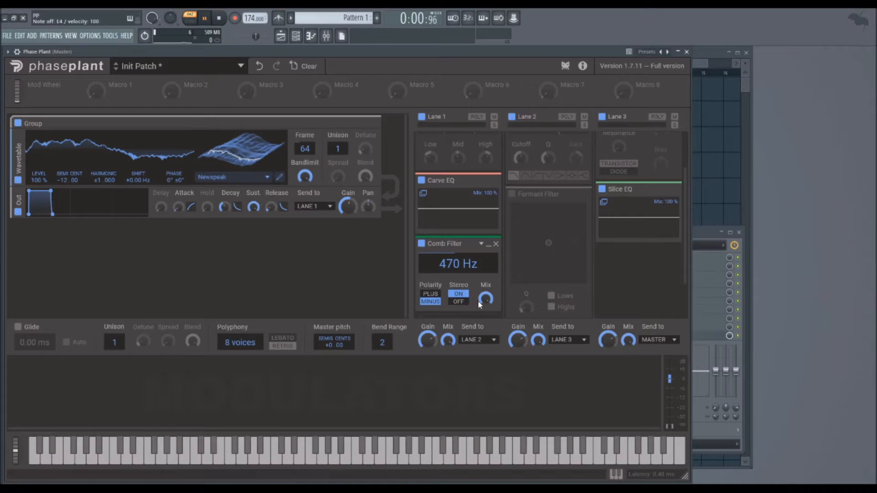
{"action": "left_click_drag", "start_coordinate": [485, 300], "coordinate": [485, 316]}
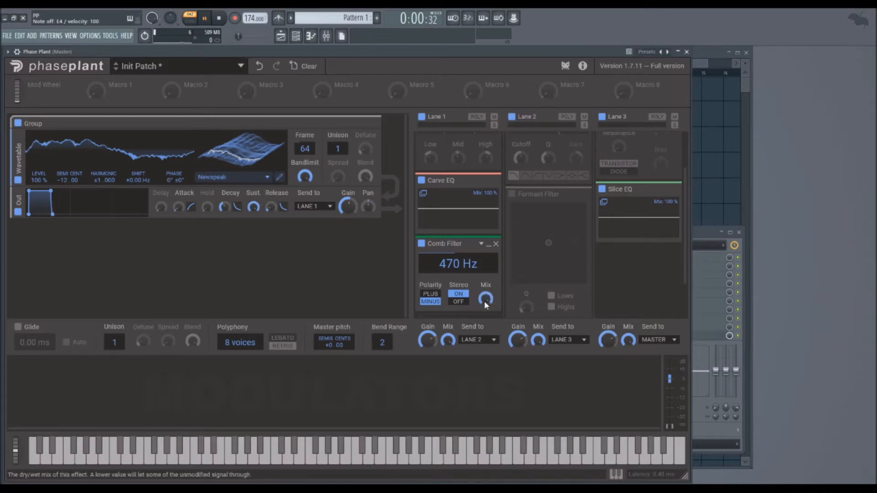
- Bypass the Comb Filter in Lane 1 and enable the Filter in Lane 2
{"action": "scroll", "coordinate": [485, 300], "scroll_direction": "up", "scroll_amount": 3}
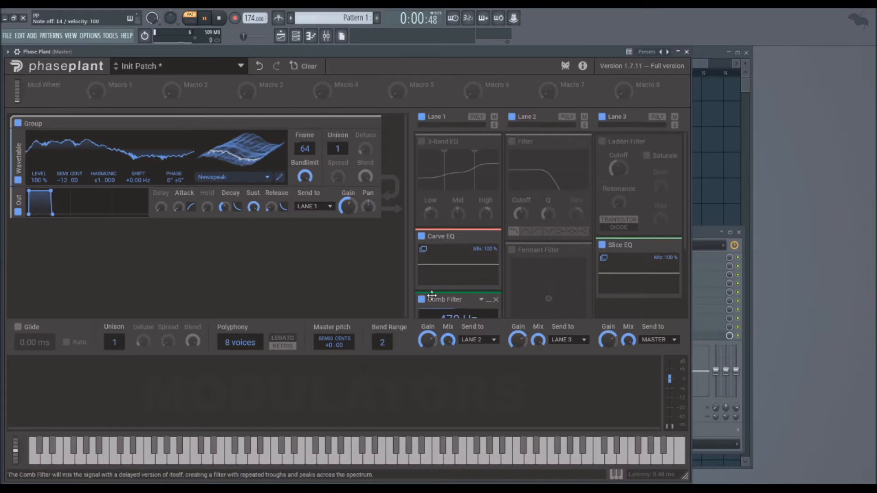
{"action": "left_click", "coordinate": [512, 141]}
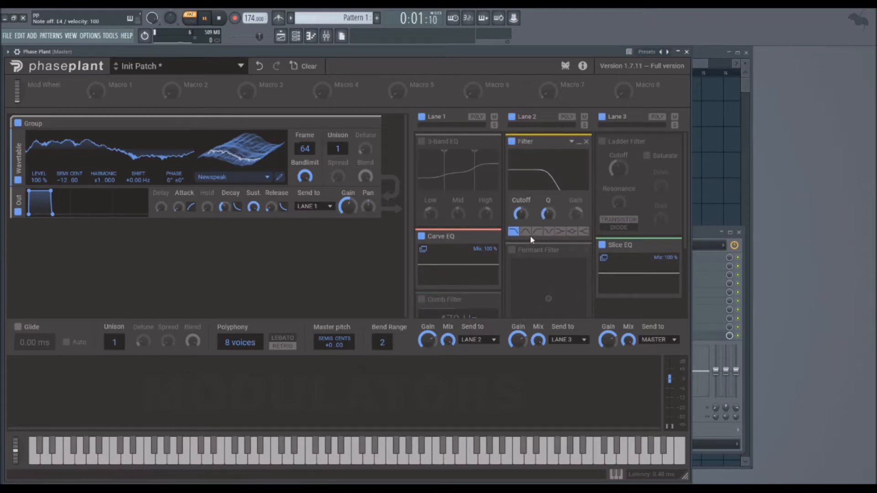
- Try a Filter effect between the wavetable oscillator and its output in the generator group, and remove it again
{"action": "left_click", "coordinate": [289, 251]}
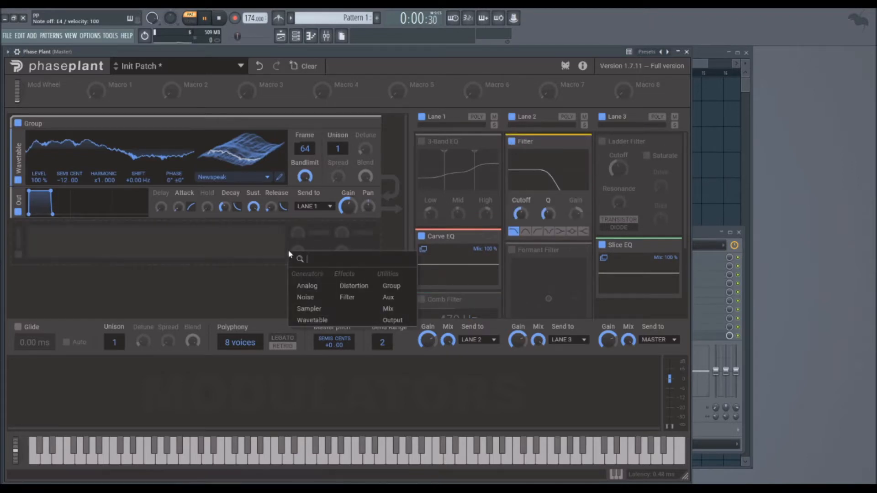
{"action": "left_click", "coordinate": [347, 298]}
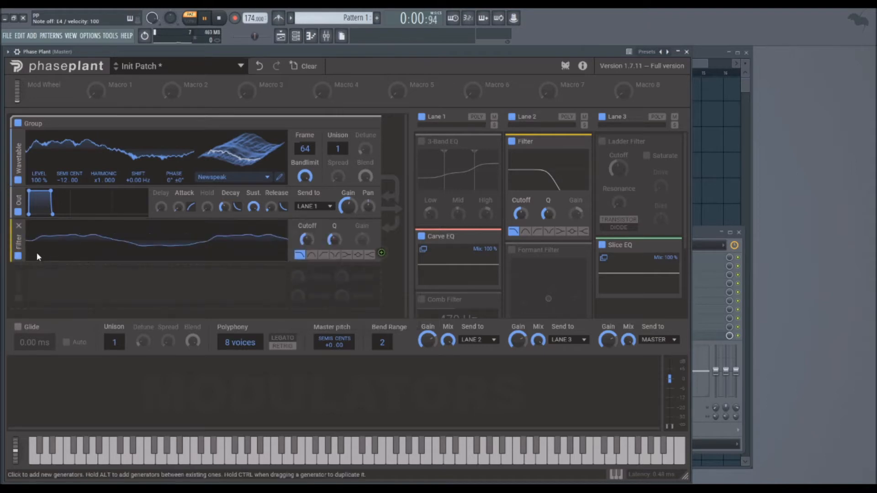
{"action": "left_click_drag", "start_coordinate": [18, 245], "coordinate": [20, 210]}
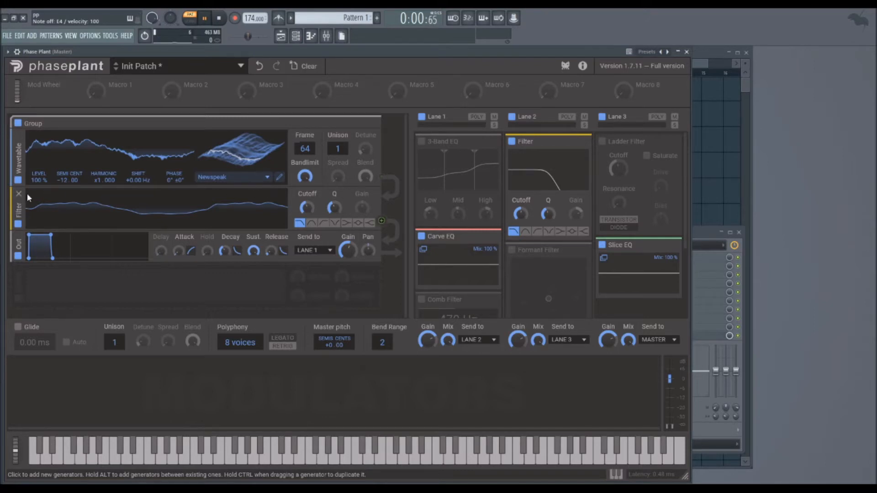
{"action": "left_click", "coordinate": [19, 194]}
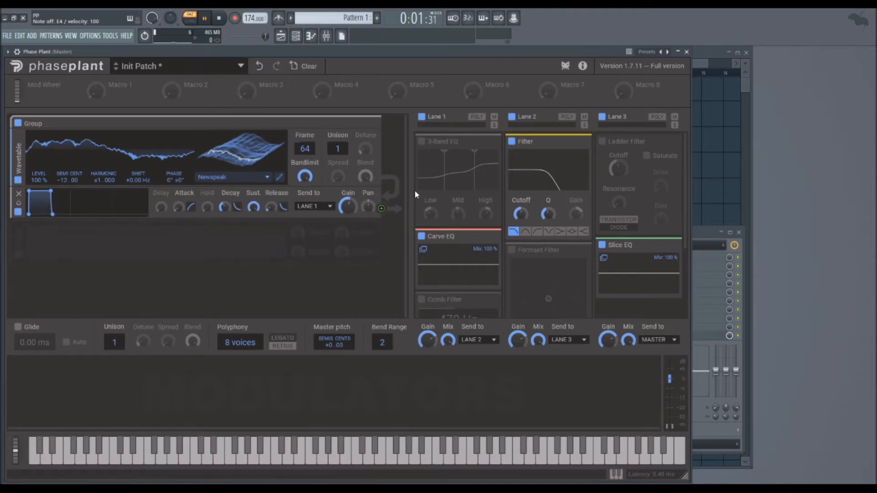
- Raise the Q of Lane 2's Filter and try the low shelf, high shelf and peak types with boosted gain
{"action": "left_click_drag", "start_coordinate": [520, 214], "coordinate": [548, 203]}
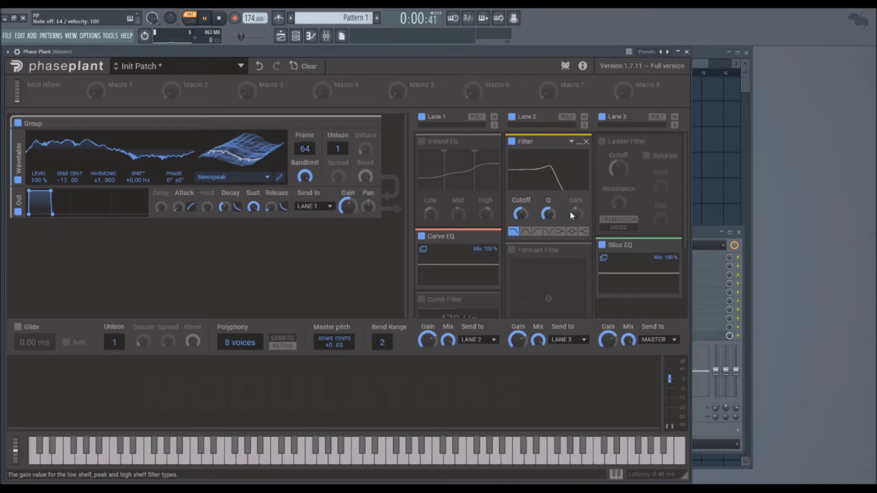
{"action": "left_click", "coordinate": [560, 232]}
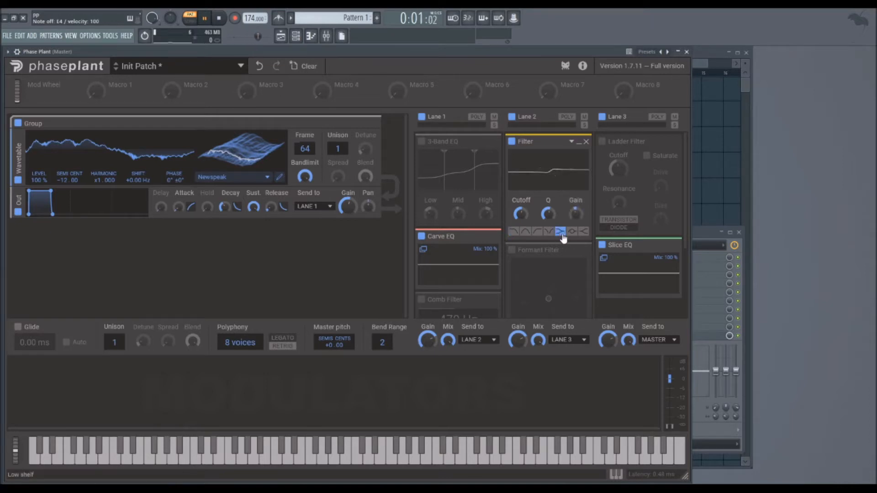
{"action": "left_click", "coordinate": [583, 231]}
{"action": "left_click_drag", "start_coordinate": [578, 216], "coordinate": [577, 199]}
{"action": "left_click", "coordinate": [572, 233]}
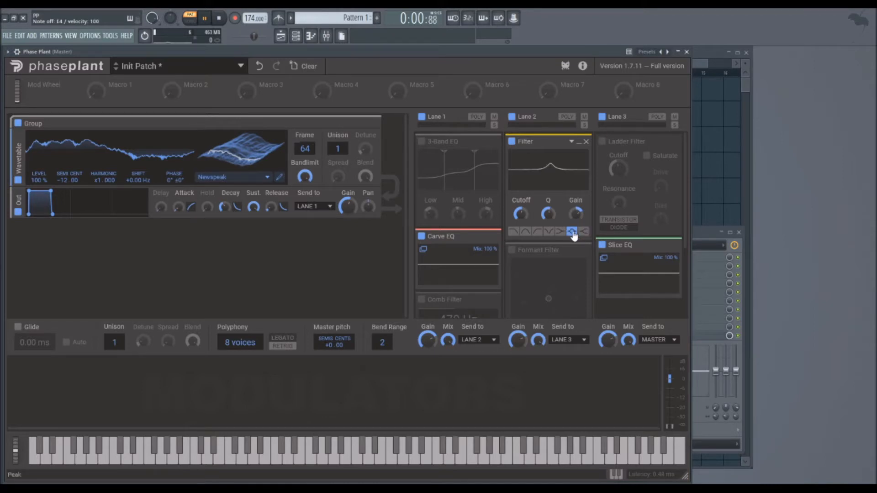
- Try the Filter's band-pass, high-pass and notch types, reducing the notch's Q to 0.100
{"action": "left_click", "coordinate": [525, 233]}
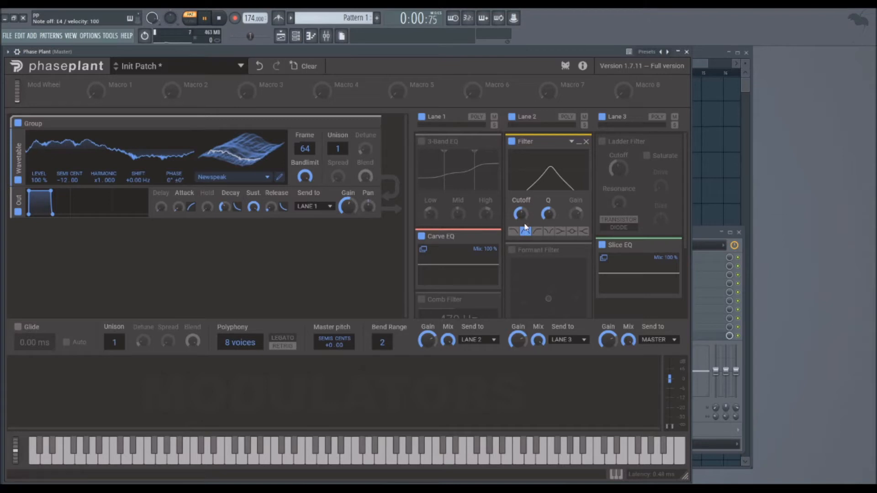
{"action": "left_click", "coordinate": [537, 232]}
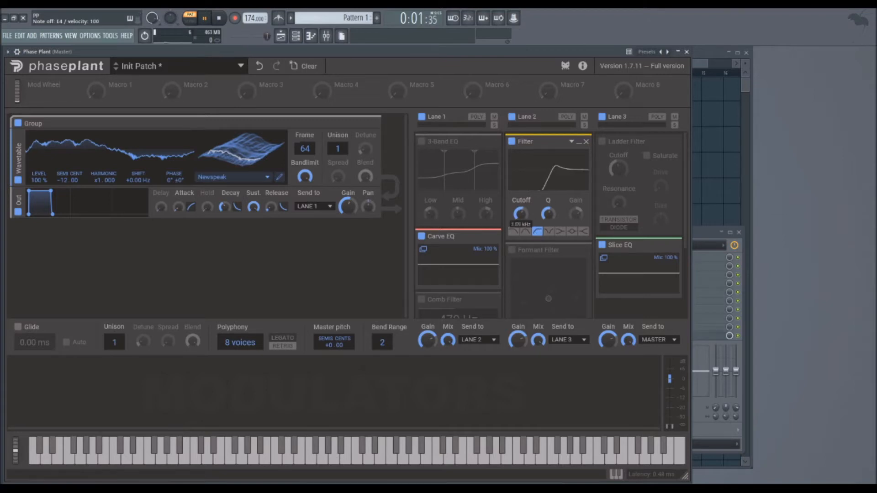
{"action": "left_click", "coordinate": [551, 234]}
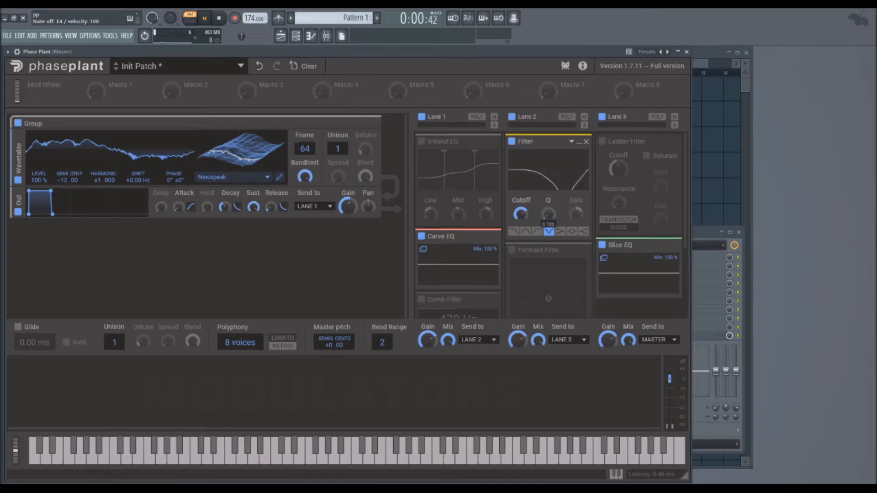
- Compare the Filter's low-pass, band-pass, high-pass and notch types while changing the cutoff
{"action": "left_click", "coordinate": [513, 234]}
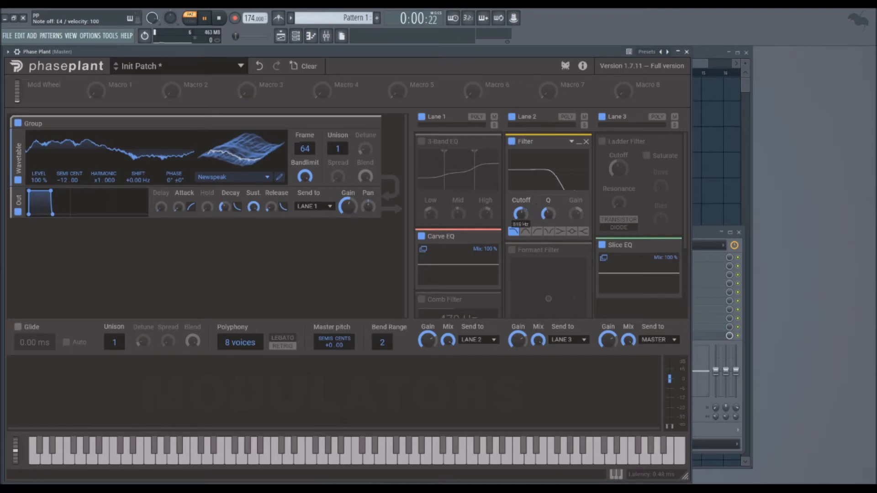
{"action": "left_click_drag", "start_coordinate": [521, 213], "coordinate": [520, 220]}
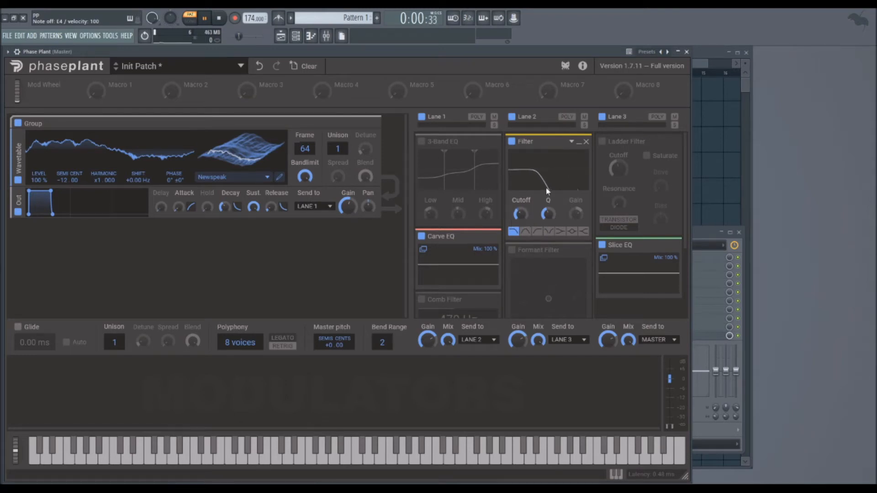
{"action": "left_click", "coordinate": [525, 232]}
{"action": "left_click_drag", "start_coordinate": [521, 213], "coordinate": [547, 217]}
{"action": "left_click", "coordinate": [537, 231]}
{"action": "left_click", "coordinate": [549, 231]}
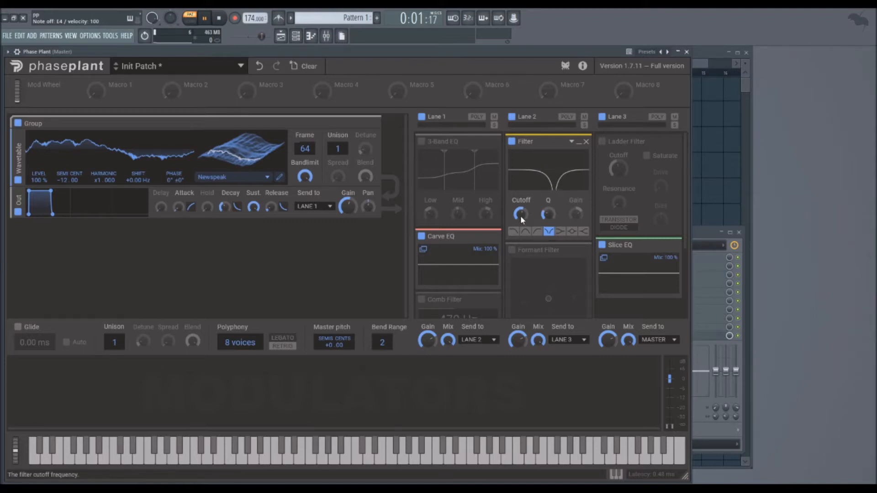
- Try the Filter's low shelf type with different cutoff and gain amounts, and switch it to peak
{"action": "left_click", "coordinate": [560, 232]}
{"action": "left_click_drag", "start_coordinate": [520, 214], "coordinate": [521, 213]}
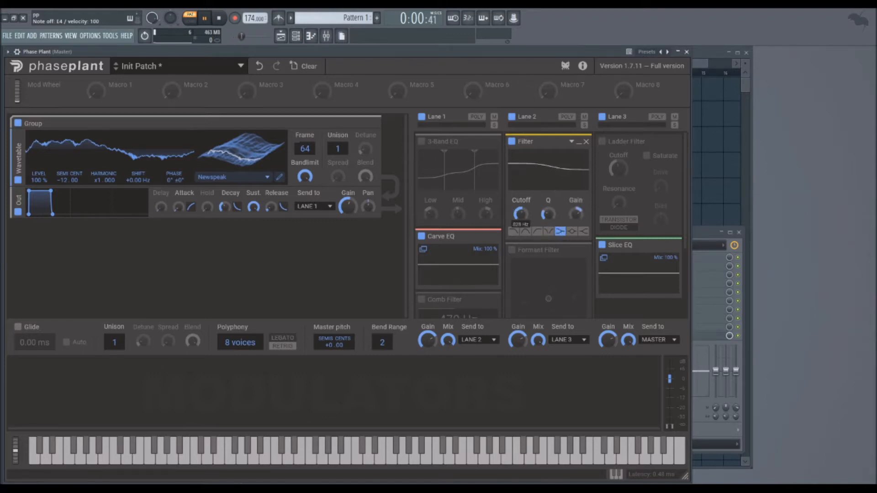
{"action": "left_click_drag", "start_coordinate": [576, 213], "coordinate": [574, 218]}
{"action": "left_click", "coordinate": [574, 231]}
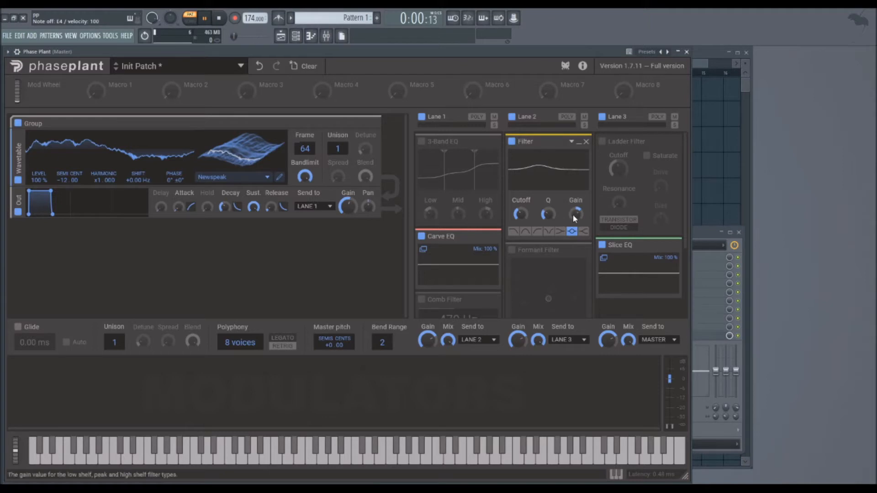
- Boost the Filter's gain in high shelf mode, then change it to peak with a minimal Q and adjusted cutoff
{"action": "left_click", "coordinate": [582, 232]}
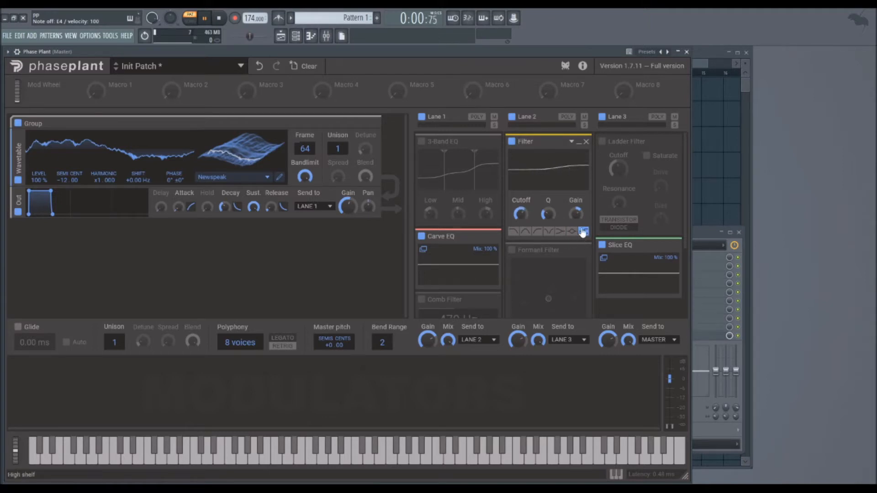
{"action": "left_click_drag", "start_coordinate": [575, 214], "coordinate": [576, 205]}
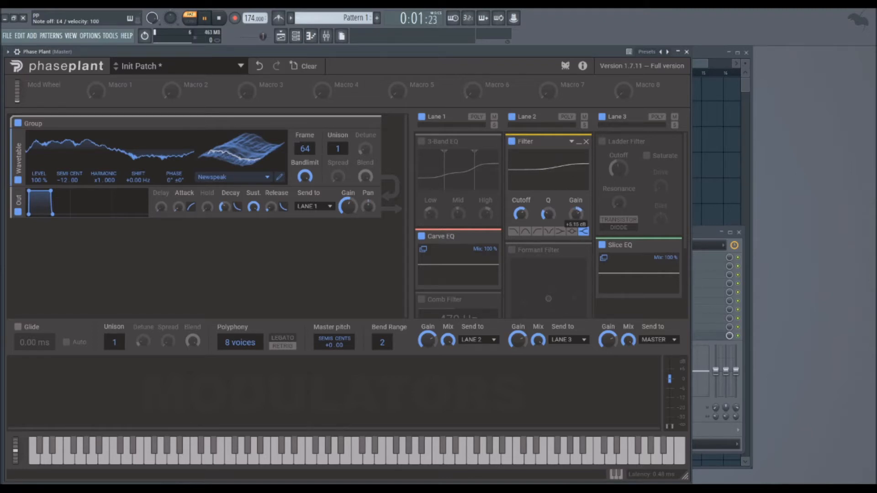
{"action": "left_click_drag", "start_coordinate": [575, 204], "coordinate": [575, 205]}
{"action": "left_click", "coordinate": [571, 231]}
{"action": "left_click_drag", "start_coordinate": [548, 213], "coordinate": [549, 218]}
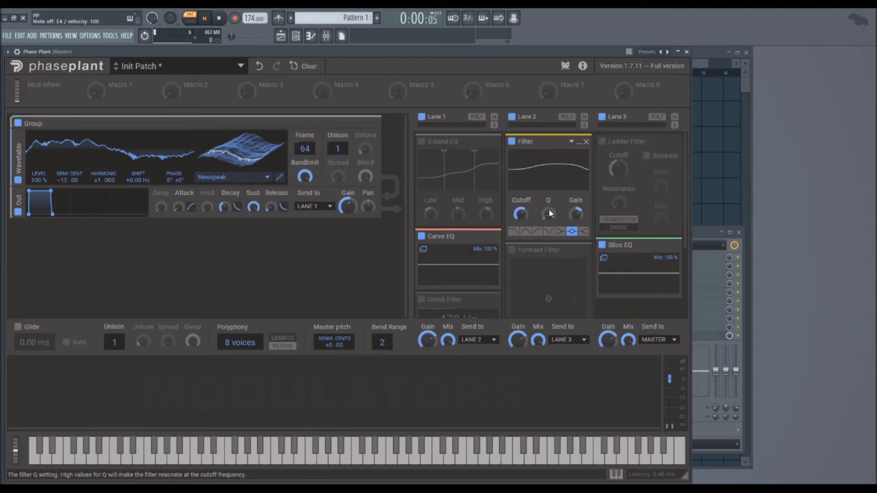
{"action": "mouse_move", "coordinate": [521, 213]}
{"action": "left_mouse_down"}
{"action": "mouse_move", "coordinate": [521, 256]}
{"action": "mouse_move", "coordinate": [520, 217]}
{"action": "left_mouse_up"}
- Enable the Formant Filter instead of the Filter in Lane 2 and move its formant point around, ending just below the centre
{"action": "scroll", "coordinate": [525, 137], "scroll_direction": "down", "scroll_amount": 3}
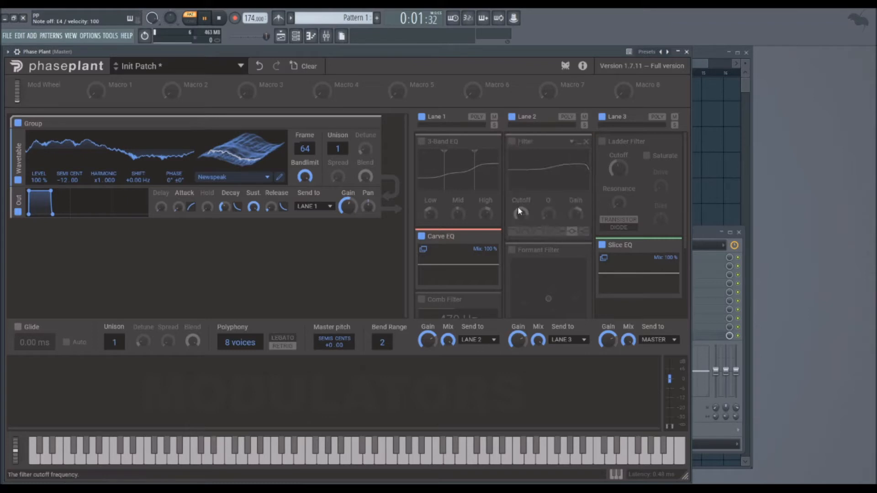
{"action": "left_click", "coordinate": [511, 140]}
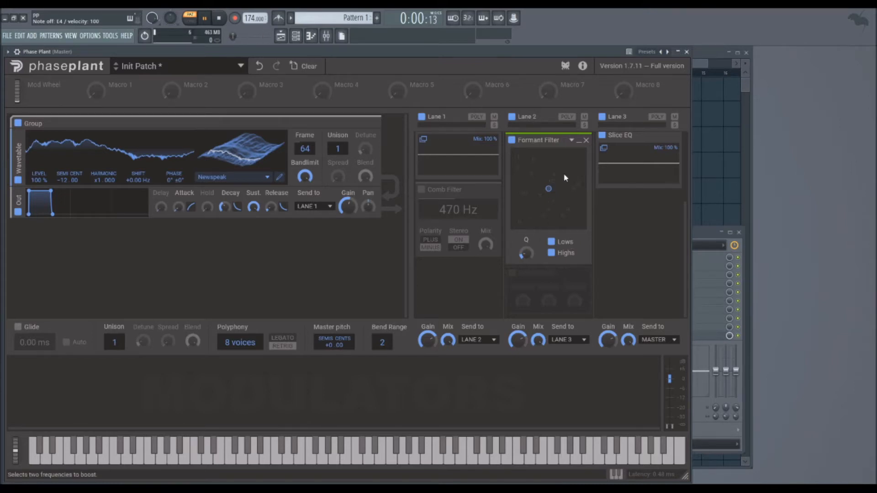
{"action": "left_click_drag", "start_coordinate": [550, 191], "coordinate": [566, 210]}
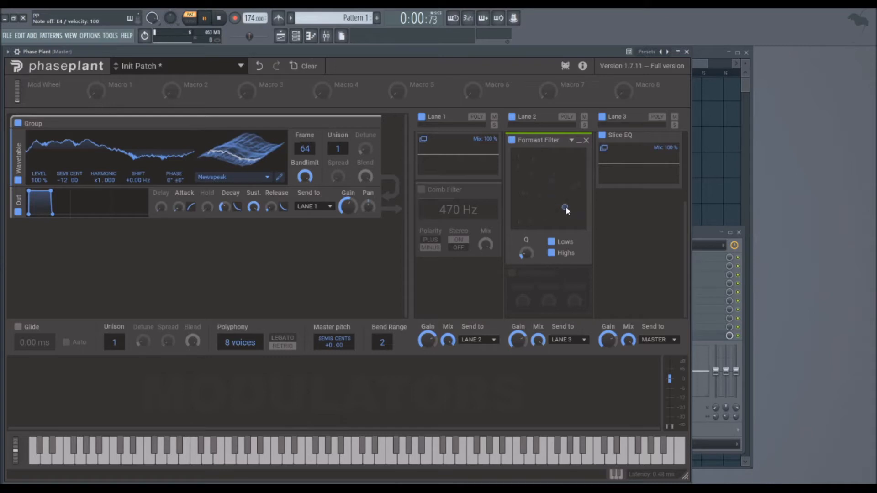
{"action": "left_click_drag", "start_coordinate": [526, 157], "coordinate": [535, 173]}
{"action": "left_click_drag", "start_coordinate": [554, 177], "coordinate": [549, 194]}
- Adjust the Formant Filter's Q and toggle its Lows and Highs options
{"action": "left_click_drag", "start_coordinate": [526, 252], "coordinate": [526, 249]}
{"action": "left_click", "coordinate": [551, 241]}
{"action": "left_click", "coordinate": [551, 253]}
- Bypass the Formant Filter in Lane 2 and enable the Ladder Filter in Lane 3
{"action": "scroll", "coordinate": [560, 197], "scroll_direction": "up", "scroll_amount": 3}
{"action": "left_click", "coordinate": [512, 250]}
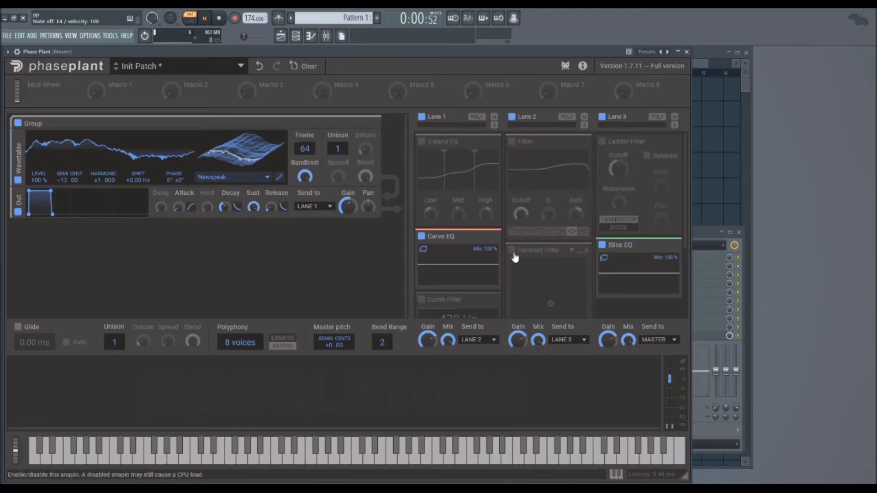
{"action": "left_click", "coordinate": [602, 142]}
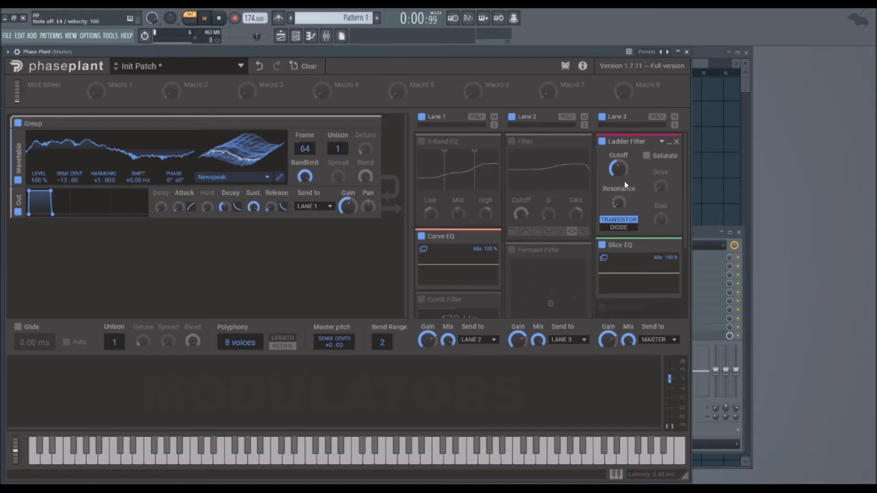
- Enable saturation on the Ladder Filter in Lane 3 and raise its drive and bias
{"action": "left_click", "coordinate": [660, 160]}
{"action": "left_click_drag", "start_coordinate": [661, 190], "coordinate": [661, 126]}
{"action": "left_click_drag", "start_coordinate": [664, 220], "coordinate": [665, 185]}
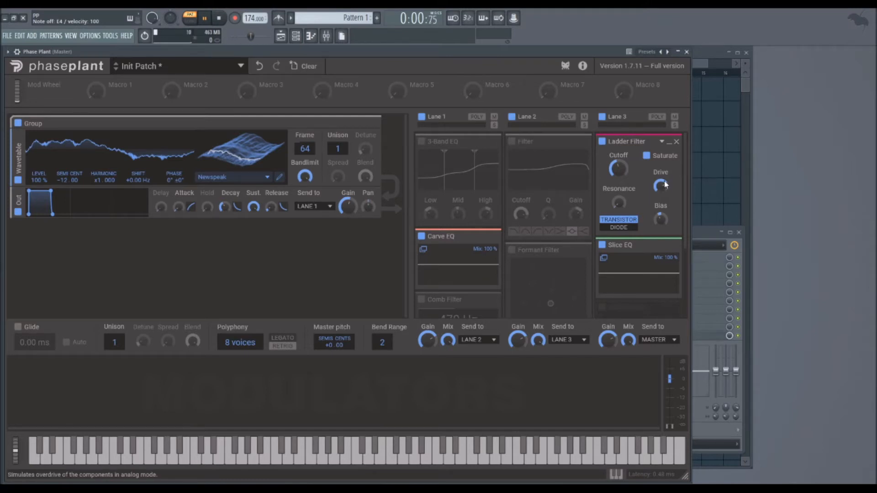
{"action": "left_click", "coordinate": [666, 185]}
{"action": "left_click_drag", "start_coordinate": [660, 186], "coordinate": [664, 187]}
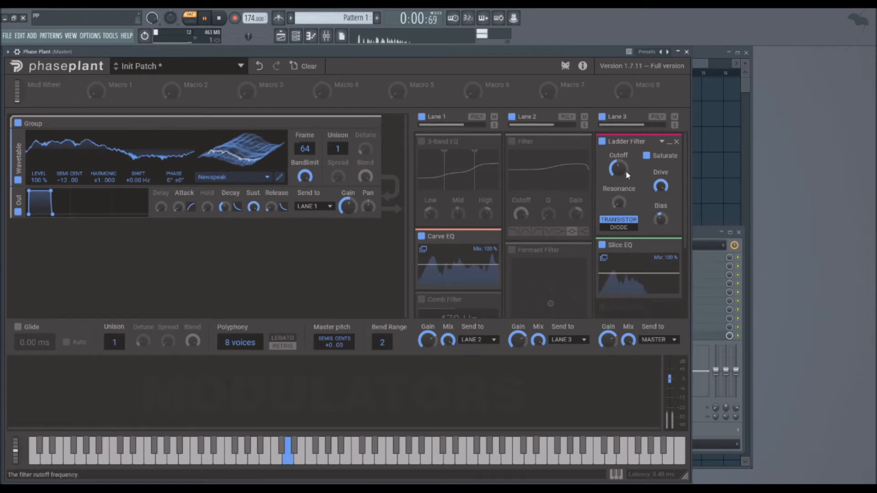
- Raise the Ladder Filter's cutoff and toggle the snapin off and on to compare the sound
{"action": "left_click", "coordinate": [618, 168]}
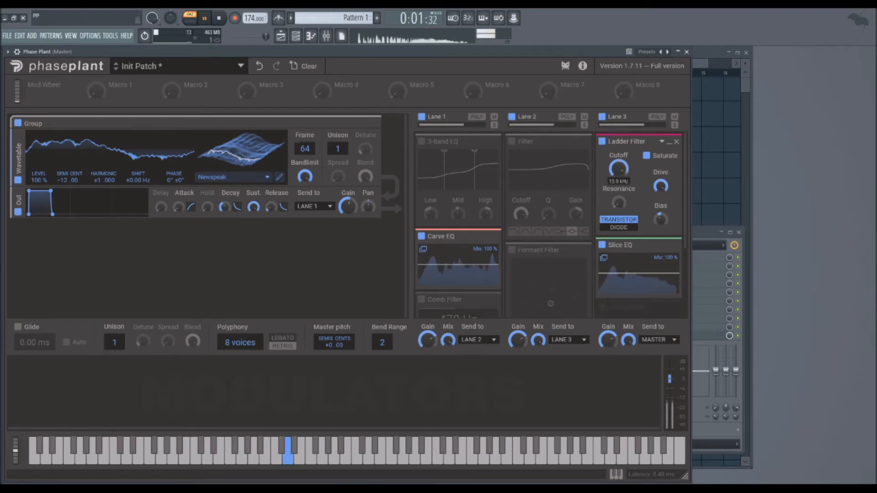
{"action": "left_click_drag", "start_coordinate": [619, 168], "coordinate": [618, 178]}
{"action": "left_click", "coordinate": [602, 142]}
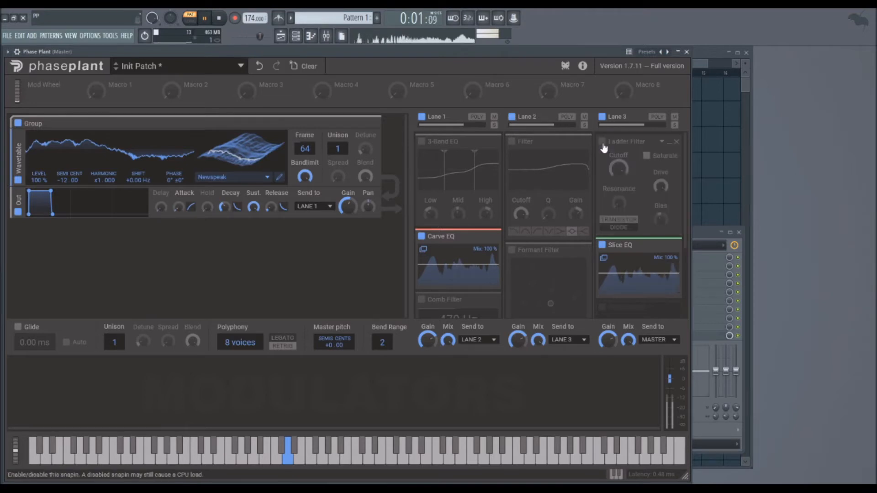
{"action": "left_click", "coordinate": [603, 144]}
{"action": "left_click", "coordinate": [603, 145]}
{"action": "left_click", "coordinate": [603, 144]}
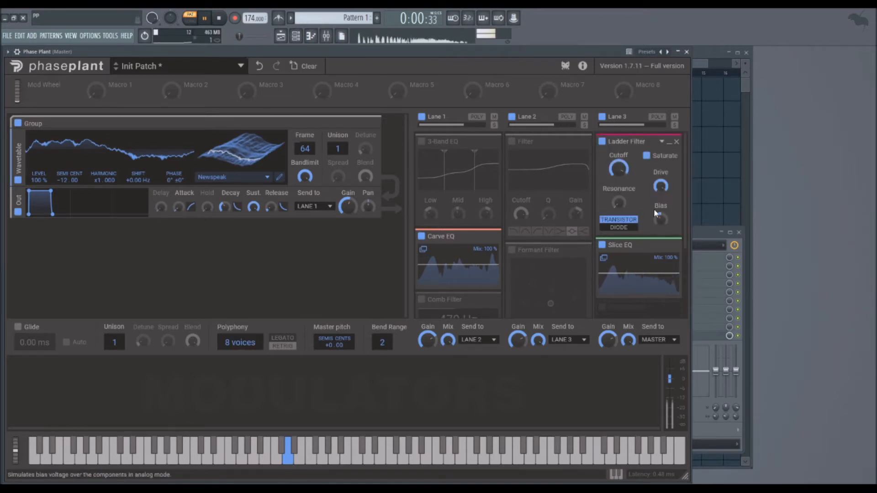
- Vary the Ladder Filter's bias and leave it near its centre position
{"action": "mouse_move", "coordinate": [661, 220]}
{"action": "left_mouse_down"}
{"action": "mouse_move", "coordinate": [661, 203]}
{"action": "mouse_move", "coordinate": [662, 222]}
{"action": "left_mouse_up"}
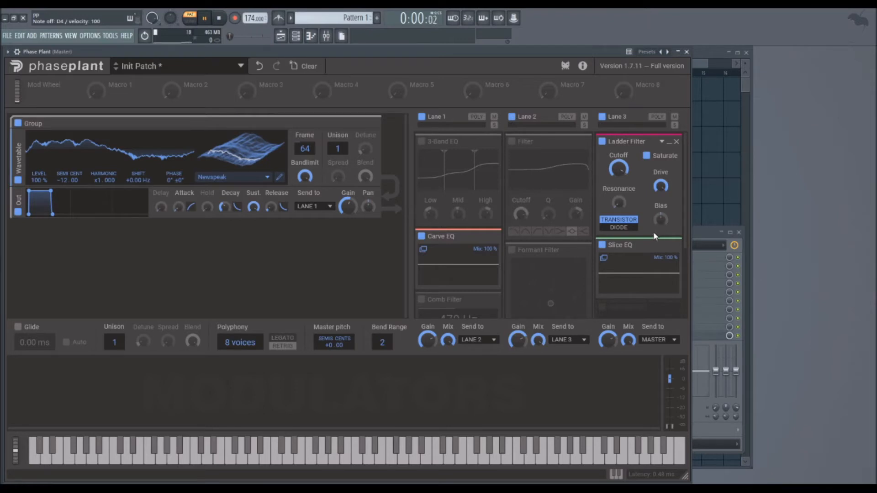
{"action": "mouse_move", "coordinate": [659, 218]}
{"action": "left_mouse_down"}
{"action": "mouse_move", "coordinate": [660, 247]}
{"action": "mouse_move", "coordinate": [660, 223]}
{"action": "left_mouse_up"}
{"action": "left_click_drag", "start_coordinate": [659, 224], "coordinate": [659, 220]}
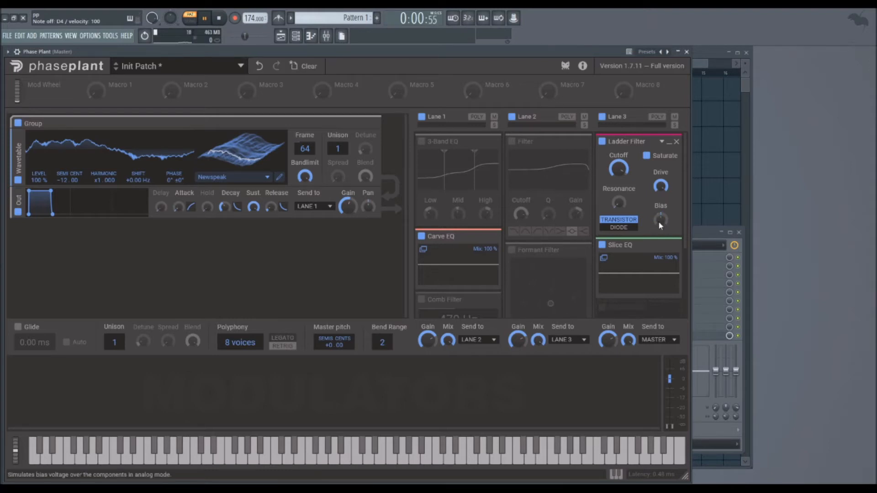
- Switch the Ladder Filter to the Diode topology and bypass the snapin
{"action": "mouse_move", "coordinate": [619, 167]}
{"action": "left_mouse_down"}
{"action": "mouse_move", "coordinate": [620, 196]}
{"action": "mouse_move", "coordinate": [618, 169]}
{"action": "left_mouse_up"}
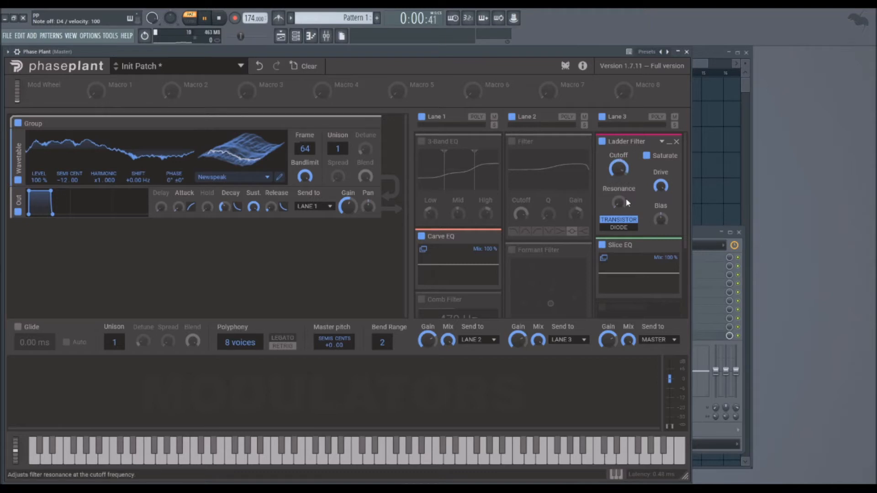
{"action": "left_click", "coordinate": [616, 228]}
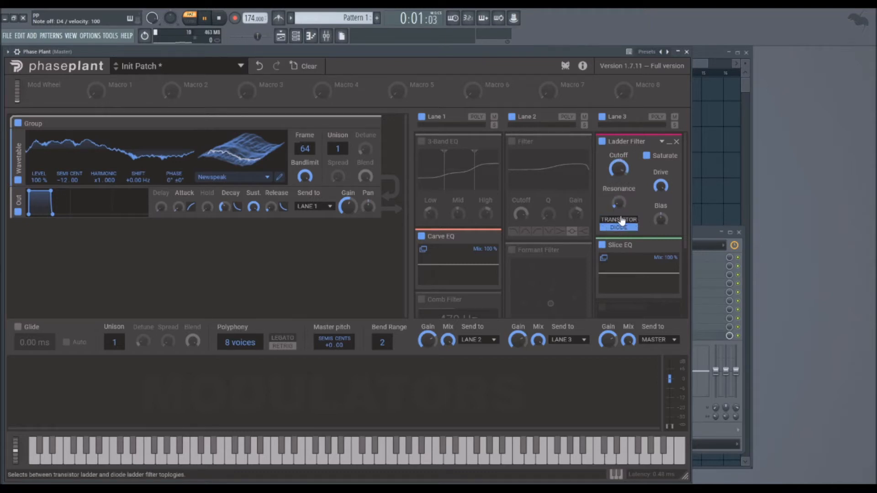
{"action": "left_click", "coordinate": [602, 141]}
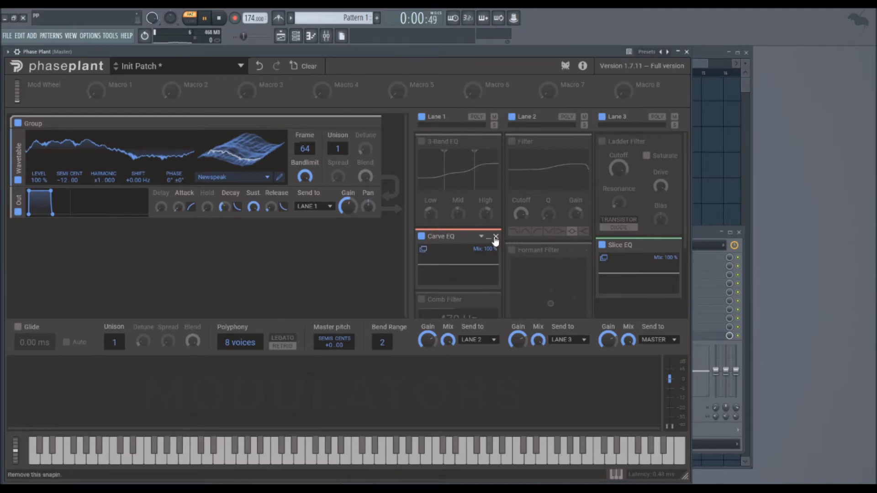
- Remove the Carve EQ from Lane 1 and the Slice EQ from Lane 3
{"action": "left_click", "coordinate": [495, 237]}
{"action": "left_click", "coordinate": [677, 245]}
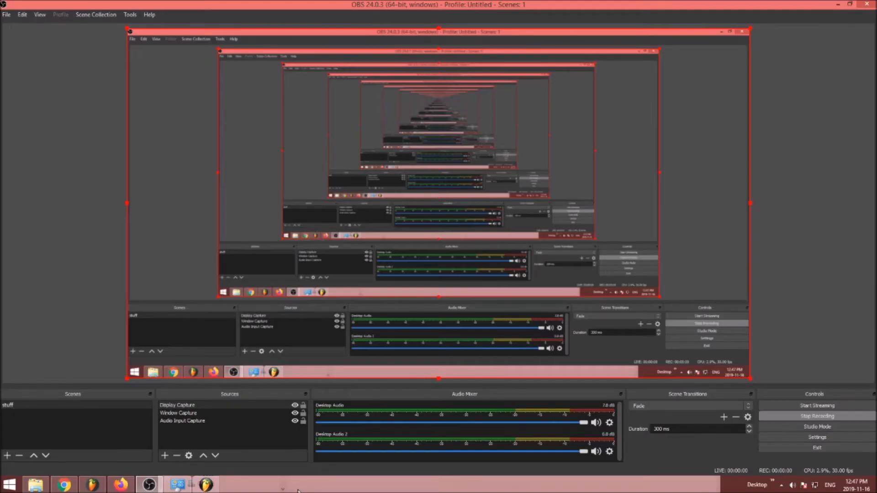
- Switch from OBS to FL Studio and remove all remaining snapins from Phase Plant's three lanes
{"action": "left_click", "coordinate": [92, 485]}
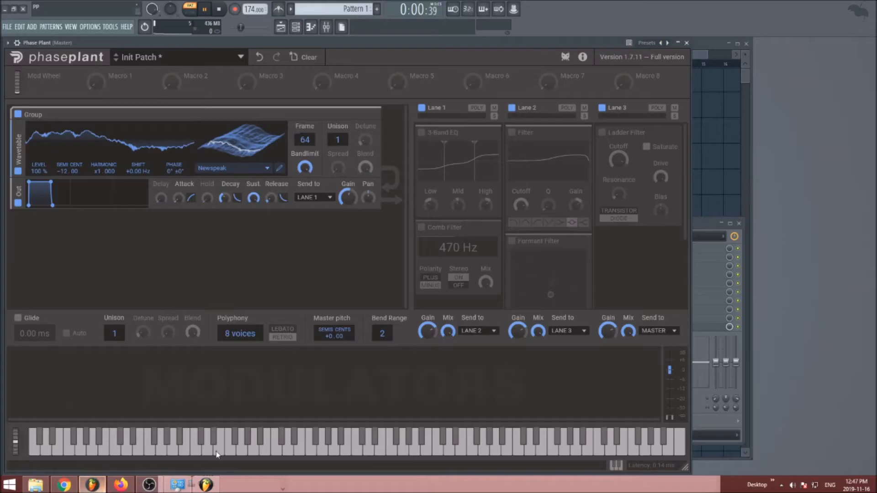
{"action": "left_click", "coordinate": [497, 132]}
{"action": "left_click", "coordinate": [497, 133]}
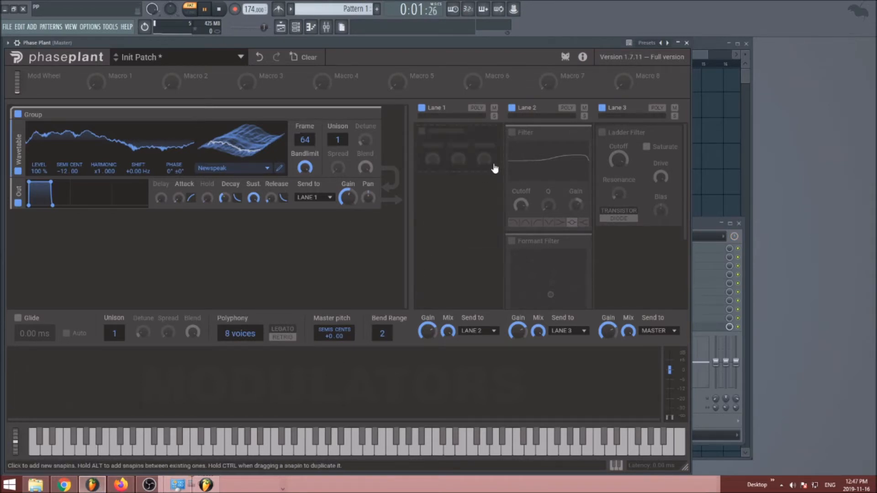
{"action": "left_click", "coordinate": [587, 133]}
{"action": "left_click", "coordinate": [587, 133]}
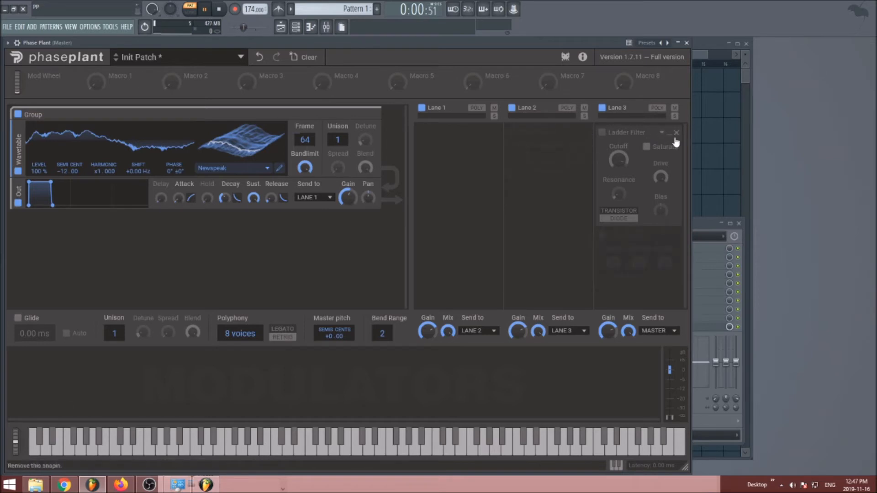
{"action": "left_click", "coordinate": [666, 134]}
- Add a Carve EQ to Lane 1 and a Slice EQ to Lane 2
{"action": "left_click", "coordinate": [479, 141]}
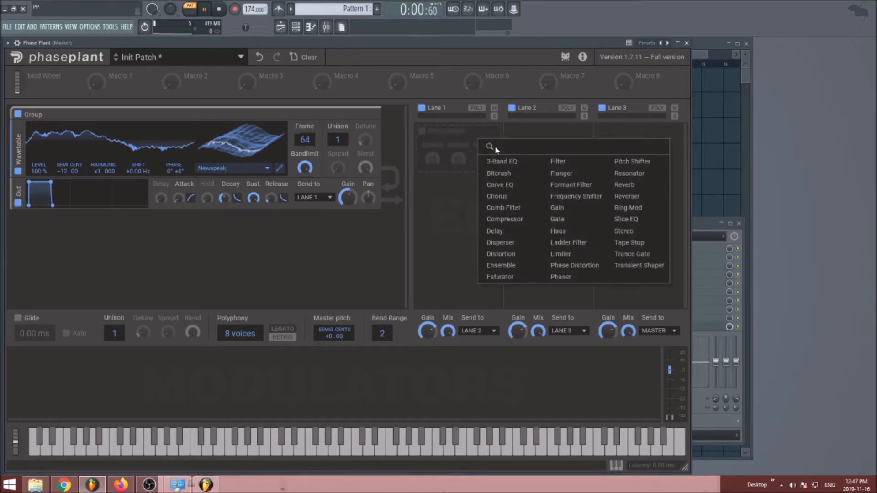
{"action": "left_click", "coordinate": [511, 185]}
{"action": "left_click", "coordinate": [549, 154]}
{"action": "left_click", "coordinate": [652, 252]}
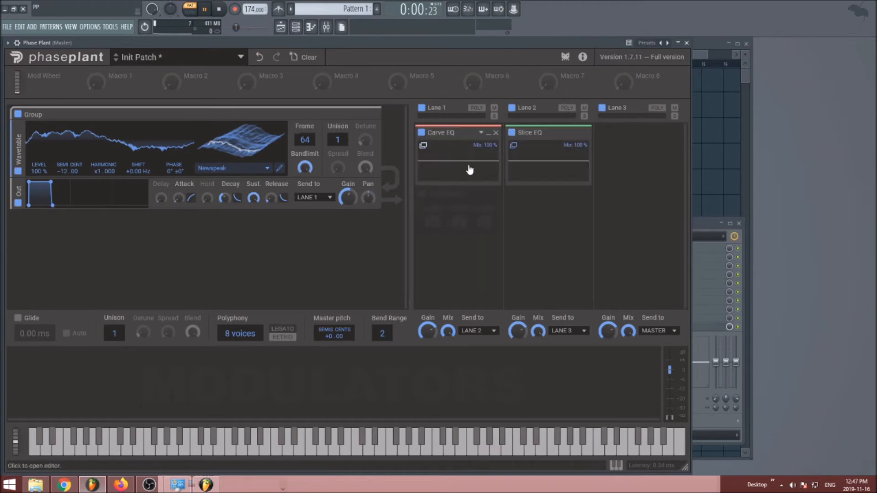
- Open the Carve EQ editor full screen and draw a wavy curve across the whole spectrum with the Pencil tool
{"action": "left_click", "coordinate": [469, 169]}
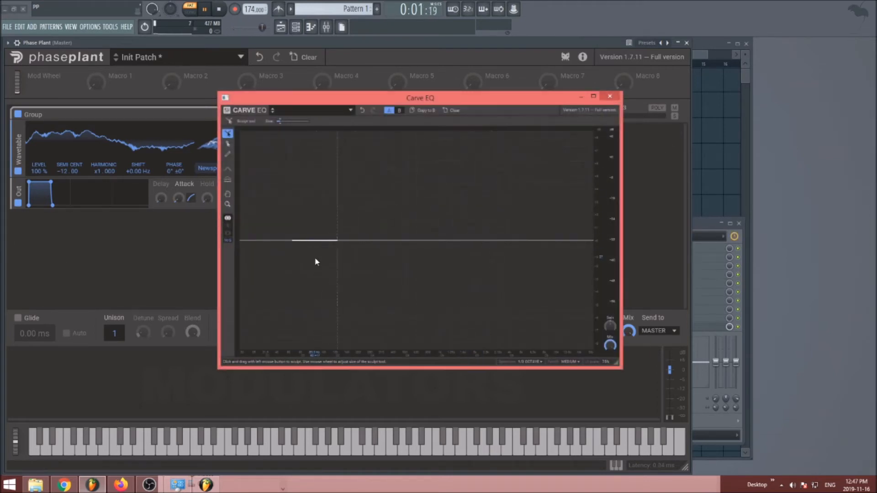
{"action": "left_click", "coordinate": [593, 97]}
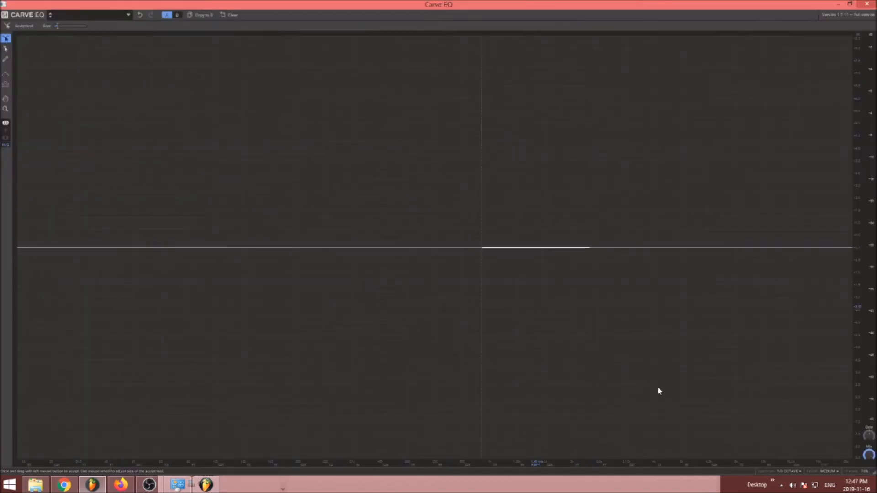
{"action": "left_click", "coordinate": [5, 60]}
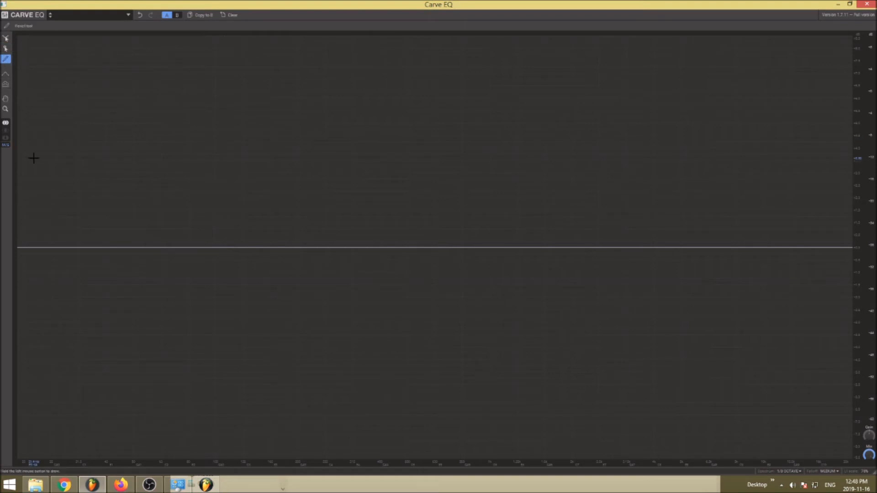
{"action": "mouse_move", "coordinate": [31, 264]}
{"action": "left_mouse_down"}
{"action": "mouse_move", "coordinate": [98, 298]}
{"action": "mouse_move", "coordinate": [299, 187]}
{"action": "mouse_move", "coordinate": [444, 268]}
{"action": "mouse_move", "coordinate": [591, 304]}
{"action": "mouse_move", "coordinate": [749, 215]}
{"action": "mouse_move", "coordinate": [870, 210]}
{"action": "mouse_move", "coordinate": [753, 362]}
{"action": "mouse_move", "coordinate": [571, 409]}
{"action": "mouse_move", "coordinate": [403, 288]}
{"action": "mouse_move", "coordinate": [288, 182]}
{"action": "mouse_move", "coordinate": [153, 256]}
{"action": "mouse_move", "coordinate": [68, 259]}
{"action": "mouse_move", "coordinate": [19, 351]}
{"action": "left_mouse_up"}
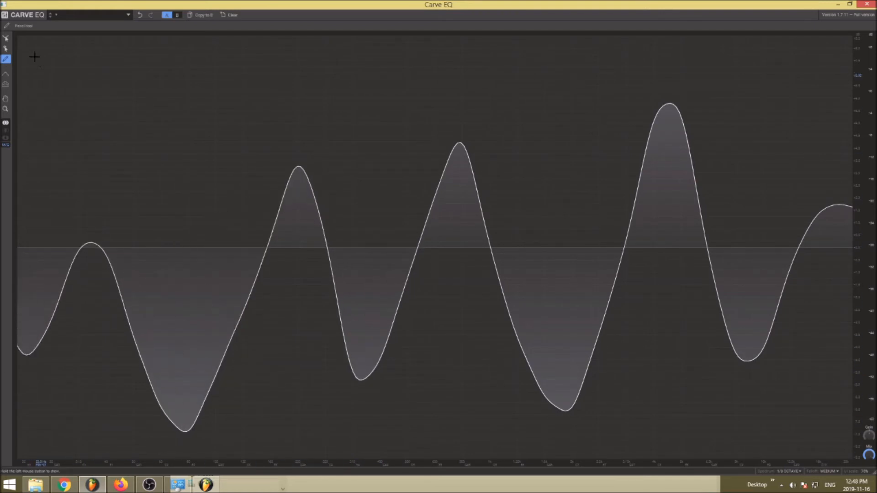
- Use the Select tool to move individual curve handles, forming sharp peaks and dips in the low and mid frequencies
{"action": "left_click", "coordinate": [5, 48]}
{"action": "left_click_drag", "start_coordinate": [103, 256], "coordinate": [133, 90]}
{"action": "left_click_drag", "start_coordinate": [215, 375], "coordinate": [240, 117]}
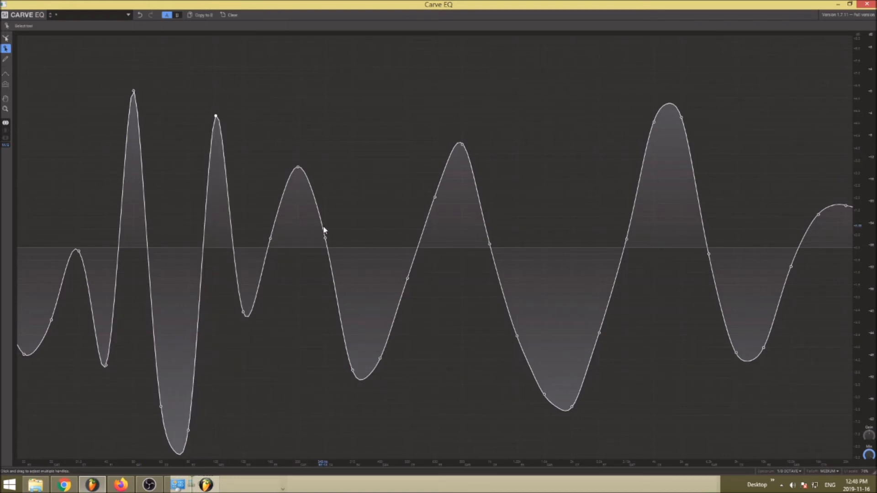
{"action": "left_click_drag", "start_coordinate": [324, 240], "coordinate": [339, 82]}
{"action": "left_click_drag", "start_coordinate": [301, 172], "coordinate": [299, 383]}
{"action": "left_click_drag", "start_coordinate": [408, 278], "coordinate": [434, 401]}
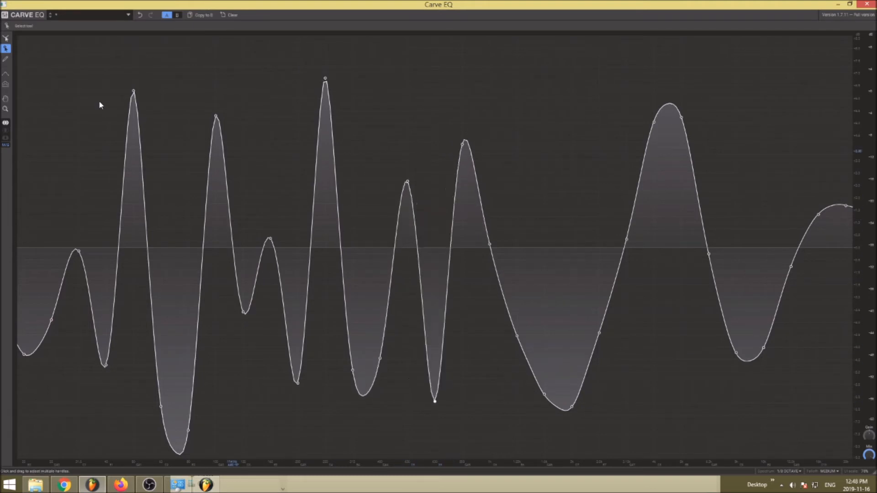
- Reshape the EQ curve with the Sculpt tool, increasing its size to affect broader frequency ranges
{"action": "left_click", "coordinate": [6, 38]}
{"action": "mouse_move", "coordinate": [472, 151]}
{"action": "left_mouse_down"}
{"action": "mouse_move", "coordinate": [532, 145]}
{"action": "mouse_move", "coordinate": [585, 179]}
{"action": "mouse_move", "coordinate": [462, 164]}
{"action": "mouse_move", "coordinate": [578, 97]}
{"action": "mouse_move", "coordinate": [456, 73]}
{"action": "mouse_move", "coordinate": [651, 83]}
{"action": "mouse_move", "coordinate": [394, 89]}
{"action": "mouse_move", "coordinate": [144, 114]}
{"action": "mouse_move", "coordinate": [652, 135]}
{"action": "mouse_move", "coordinate": [525, 109]}
{"action": "left_mouse_up"}
{"action": "mouse_move", "coordinate": [61, 27]}
{"action": "left_mouse_down"}
{"action": "mouse_move", "coordinate": [92, 26]}
{"action": "mouse_move", "coordinate": [67, 26]}
{"action": "mouse_move", "coordinate": [88, 29]}
{"action": "mouse_move", "coordinate": [81, 29]}
{"action": "left_mouse_up"}
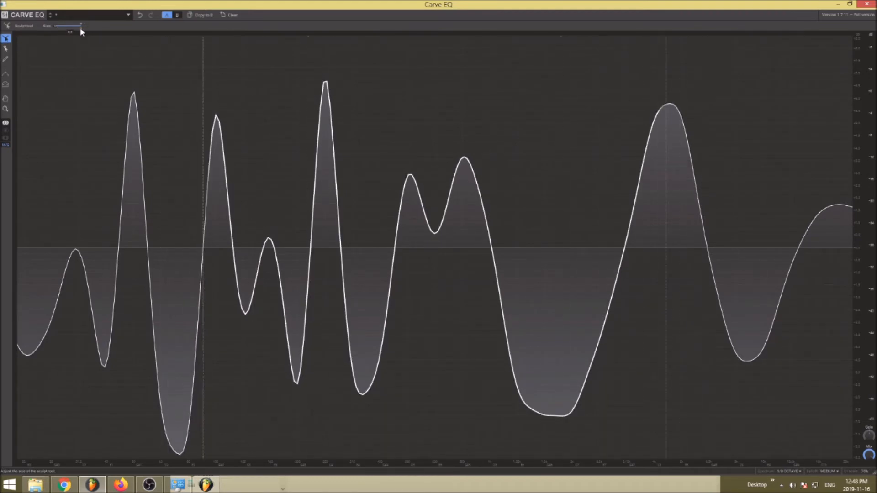
{"action": "mouse_move", "coordinate": [298, 91]}
{"action": "left_mouse_down"}
{"action": "mouse_move", "coordinate": [532, 120]}
{"action": "mouse_move", "coordinate": [442, 225]}
{"action": "mouse_move", "coordinate": [427, 157]}
{"action": "mouse_move", "coordinate": [209, 119]}
{"action": "mouse_move", "coordinate": [170, 211]}
{"action": "mouse_move", "coordinate": [273, 88]}
{"action": "mouse_move", "coordinate": [472, 182]}
{"action": "mouse_move", "coordinate": [669, 178]}
{"action": "mouse_move", "coordinate": [636, 254]}
{"action": "mouse_move", "coordinate": [296, 159]}
{"action": "left_mouse_up"}
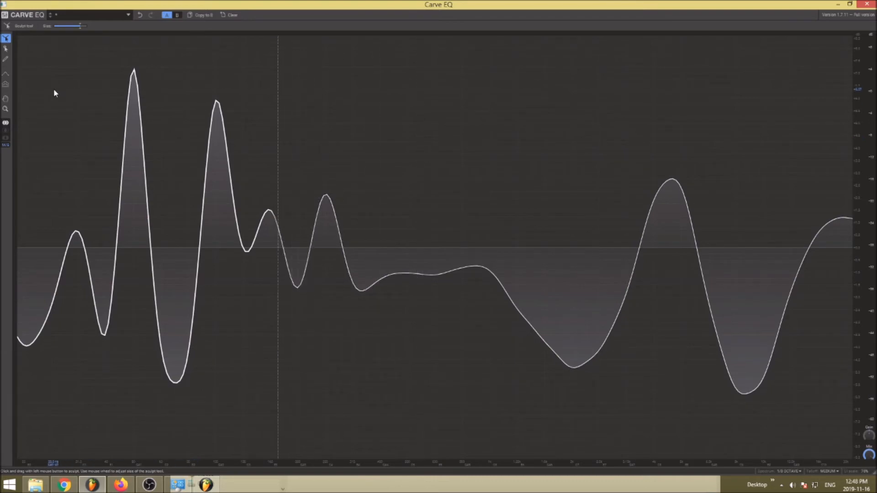
- Examine the Reference tool's source and stereo options and the Match tool's settings
{"action": "left_click", "coordinate": [7, 75]}
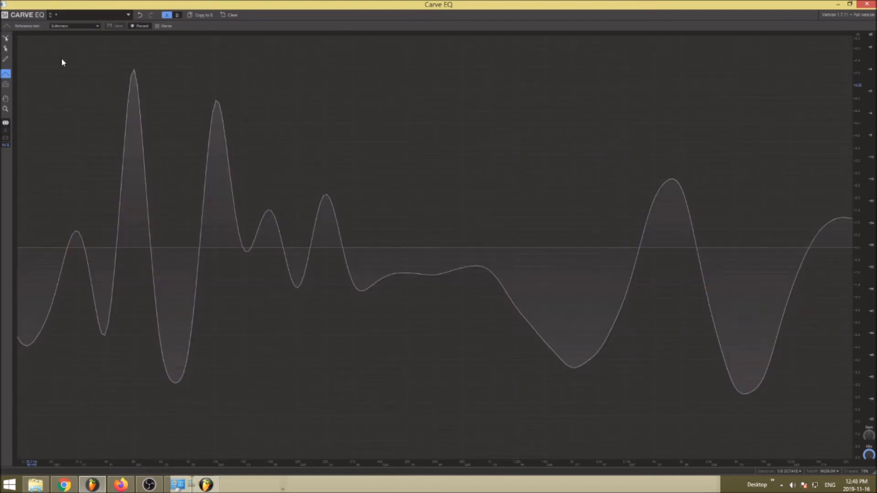
{"action": "left_click", "coordinate": [93, 26]}
{"action": "left_click", "coordinate": [74, 27]}
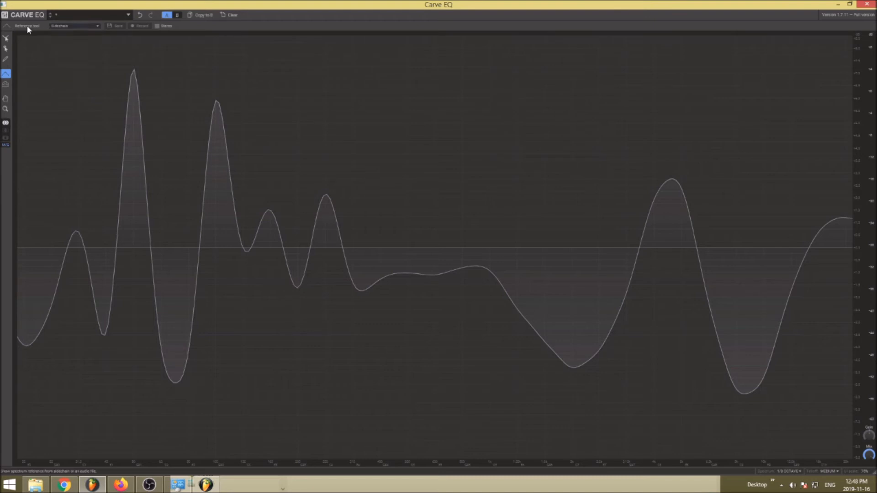
{"action": "left_click", "coordinate": [90, 28]}
{"action": "left_click", "coordinate": [166, 26]}
{"action": "left_click", "coordinate": [6, 84]}
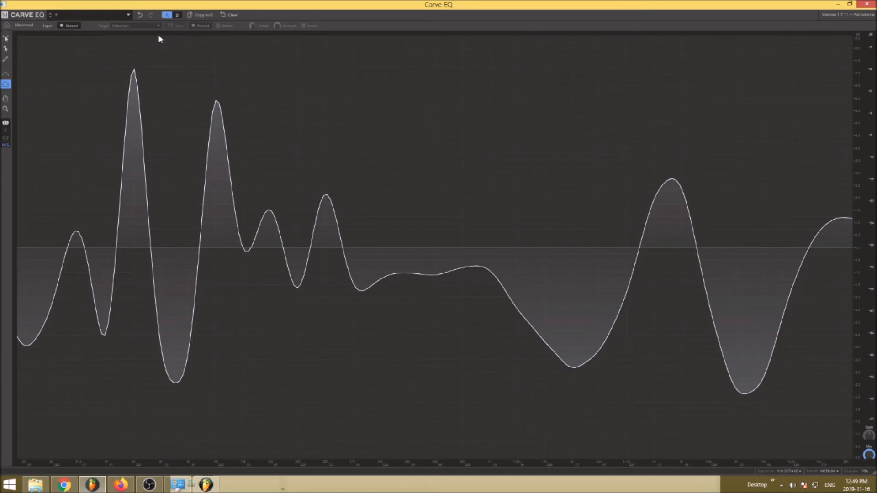
- Pan around the EQ graph with the Pan view tool and magnify its gain axis with the Zoom view tool
{"action": "left_click", "coordinate": [5, 99]}
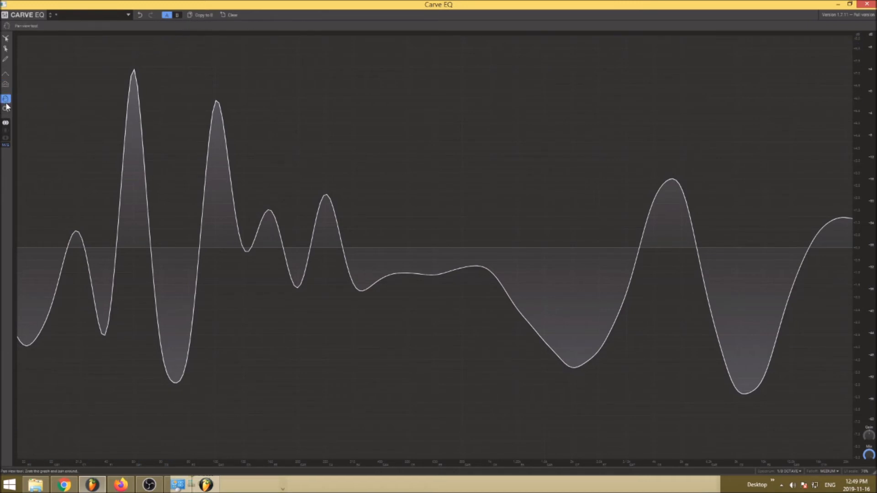
{"action": "left_click_drag", "start_coordinate": [136, 101], "coordinate": [177, 77]}
{"action": "left_click_drag", "start_coordinate": [237, 273], "coordinate": [469, 200]}
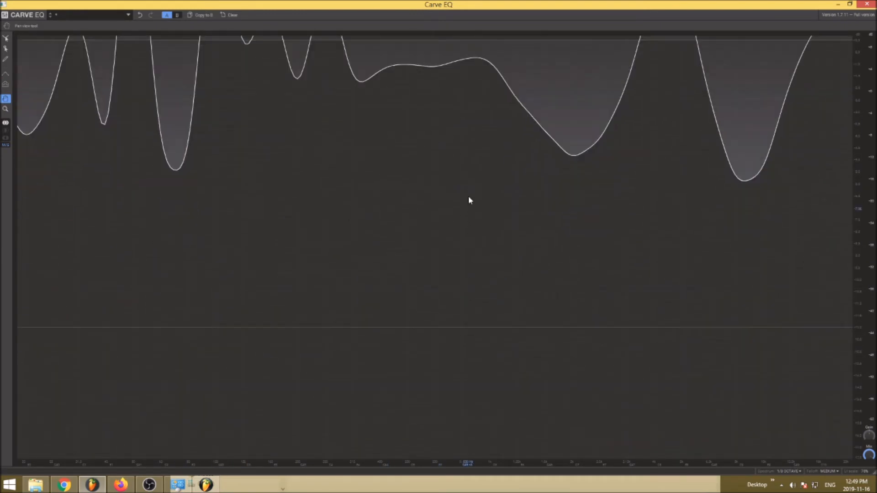
{"action": "left_click_drag", "start_coordinate": [402, 143], "coordinate": [147, 111]}
{"action": "left_click", "coordinate": [6, 109]}
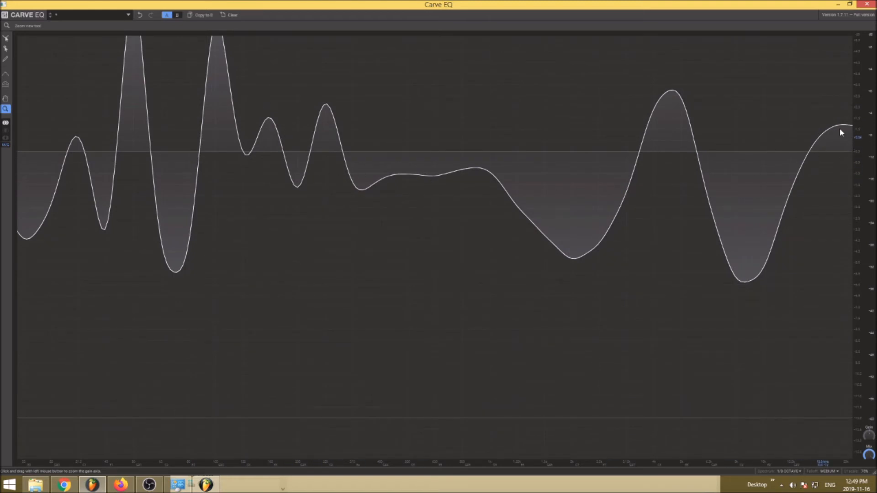
{"action": "left_click_drag", "start_coordinate": [857, 134], "coordinate": [860, 3]}
{"action": "left_click_drag", "start_coordinate": [857, 99], "coordinate": [873, 42]}
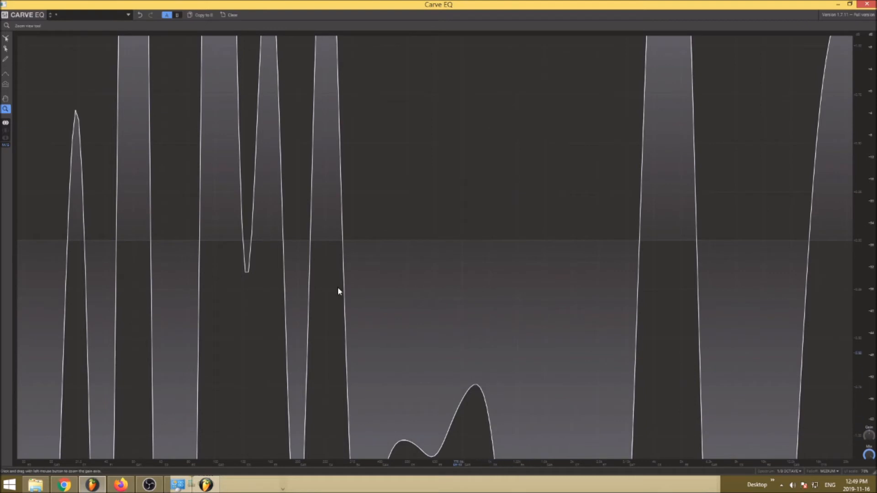
- Restrict curve editing to the mid channel and zoom the gain axis back out to show the curve
{"action": "left_click", "coordinate": [5, 131]}
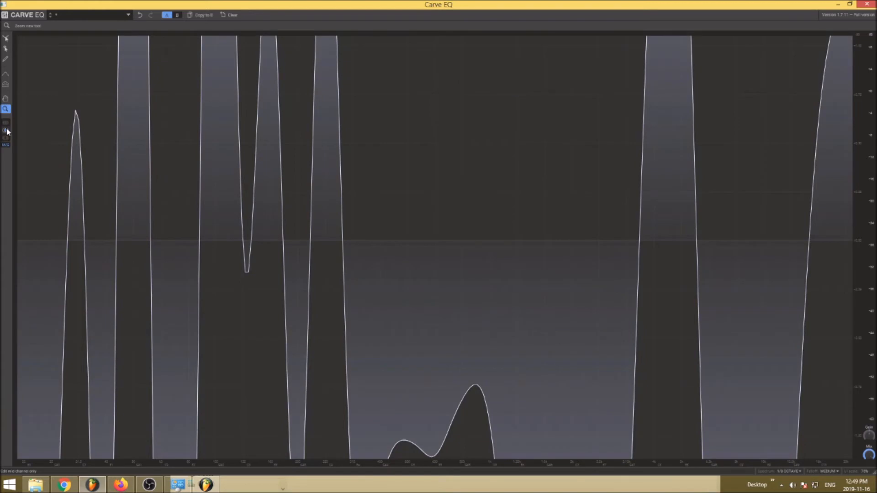
{"action": "left_click_drag", "start_coordinate": [250, 195], "coordinate": [298, 319]}
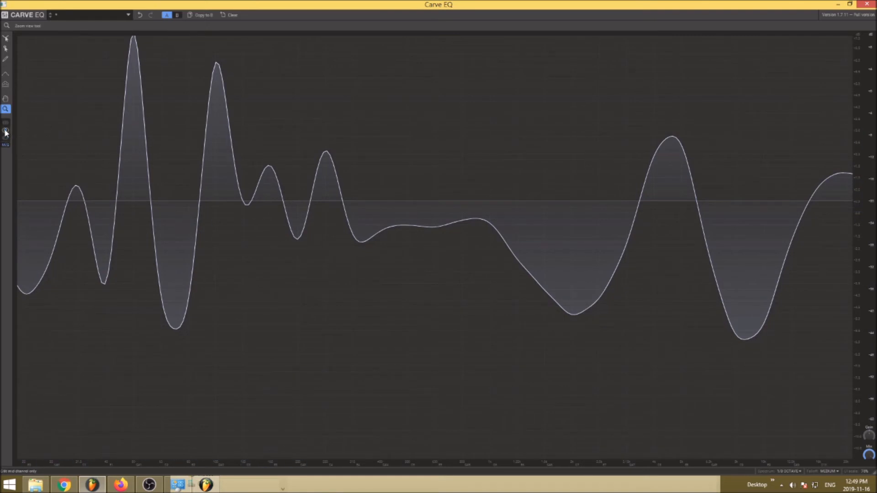
{"action": "left_click_drag", "start_coordinate": [270, 164], "coordinate": [260, 198]}
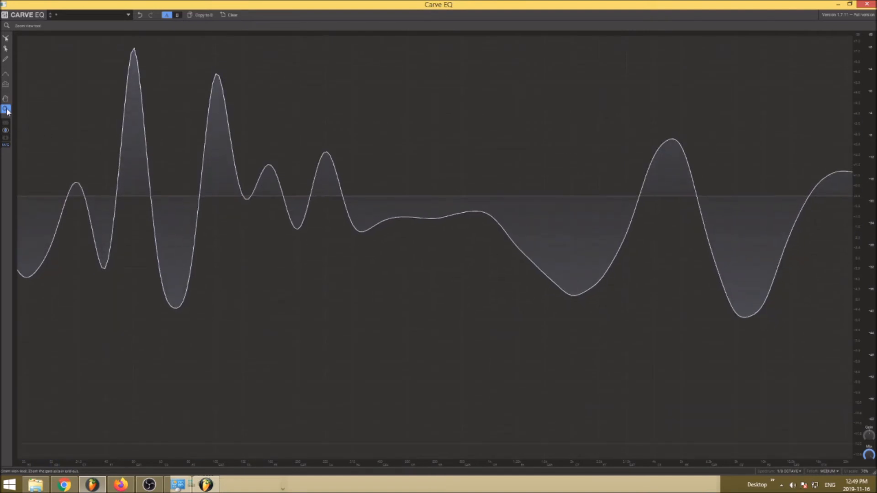
- Restrict curve editing to the side channel and switch the Carve EQ to state B
{"action": "left_click", "coordinate": [8, 139]}
{"action": "left_click", "coordinate": [177, 16]}
{"action": "scroll", "coordinate": [205, 134], "scroll_direction": "up", "scroll_amount": 7}
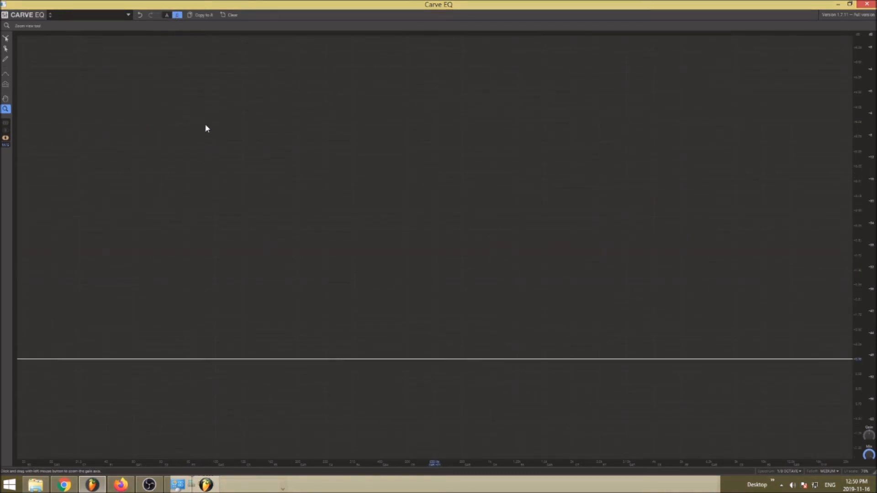
- Draw freehand side-channel and mid-channel EQ curves across the Carve EQ graph with the Pencil tool
{"action": "left_click", "coordinate": [6, 61]}
{"action": "mouse_move", "coordinate": [135, 341]}
{"action": "left_mouse_down"}
{"action": "mouse_move", "coordinate": [644, 448]}
{"action": "mouse_move", "coordinate": [730, 456]}
{"action": "left_mouse_up"}
{"action": "mouse_move", "coordinate": [487, 460]}
{"action": "left_mouse_down"}
{"action": "mouse_move", "coordinate": [210, 434]}
{"action": "mouse_move", "coordinate": [192, 388]}
{"action": "left_mouse_up"}
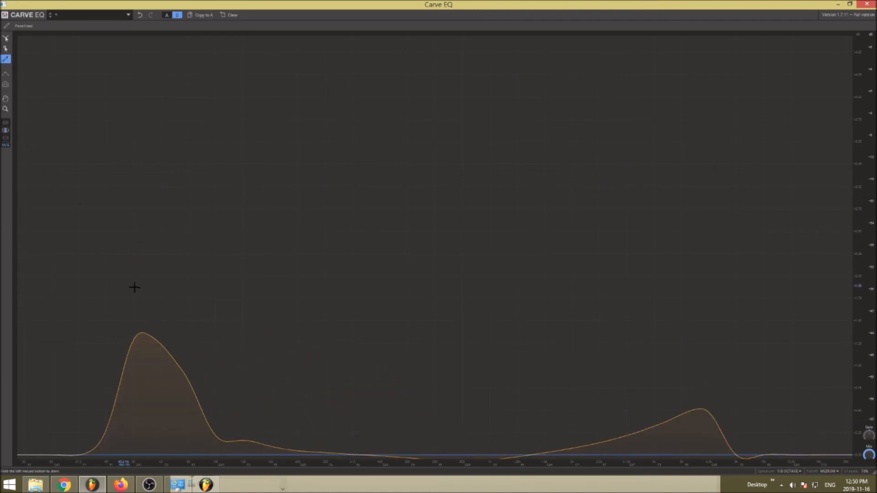
{"action": "mouse_move", "coordinate": [198, 432]}
{"action": "left_mouse_down"}
{"action": "mouse_move", "coordinate": [212, 439]}
{"action": "mouse_move", "coordinate": [356, 341]}
{"action": "mouse_move", "coordinate": [552, 409]}
{"action": "mouse_move", "coordinate": [795, 471]}
{"action": "mouse_move", "coordinate": [649, 384]}
{"action": "mouse_move", "coordinate": [203, 420]}
{"action": "mouse_move", "coordinate": [136, 384]}
{"action": "mouse_move", "coordinate": [605, 394]}
{"action": "mouse_move", "coordinate": [698, 454]}
{"action": "mouse_move", "coordinate": [866, 423]}
{"action": "left_mouse_up"}
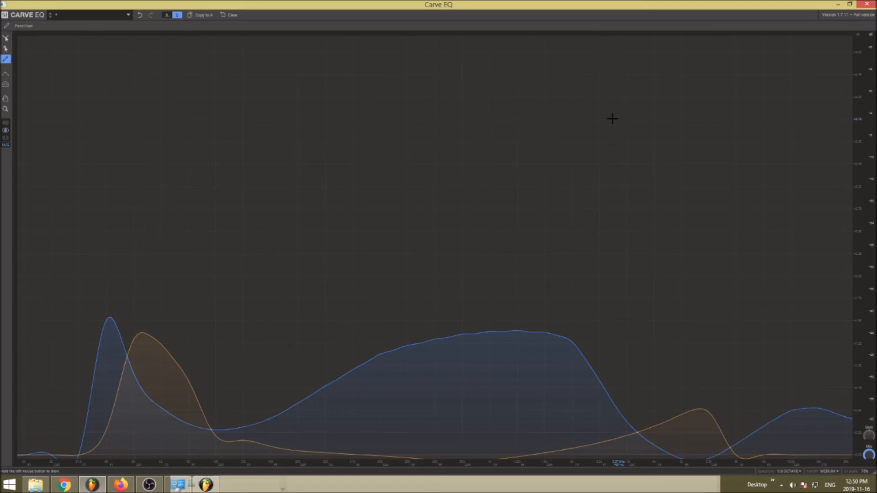
- Clear the drawn curves from state B, then undo and redo the clearing three times
{"action": "left_click", "coordinate": [237, 16]}
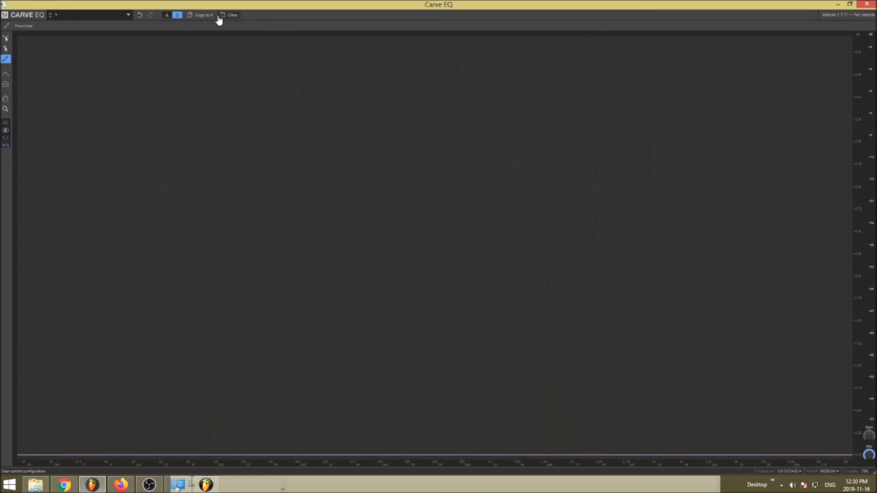
{"action": "left_click", "coordinate": [139, 16]}
{"action": "left_click", "coordinate": [151, 15]}
{"action": "left_click", "coordinate": [140, 16]}
{"action": "left_click", "coordinate": [151, 16]}
{"action": "left_click", "coordinate": [140, 18]}
{"action": "left_click", "coordinate": [149, 16]}
- Close the Carve EQ editor and open the Slice EQ from Lane 2 in a maximized window
{"action": "left_click", "coordinate": [869, 4]}
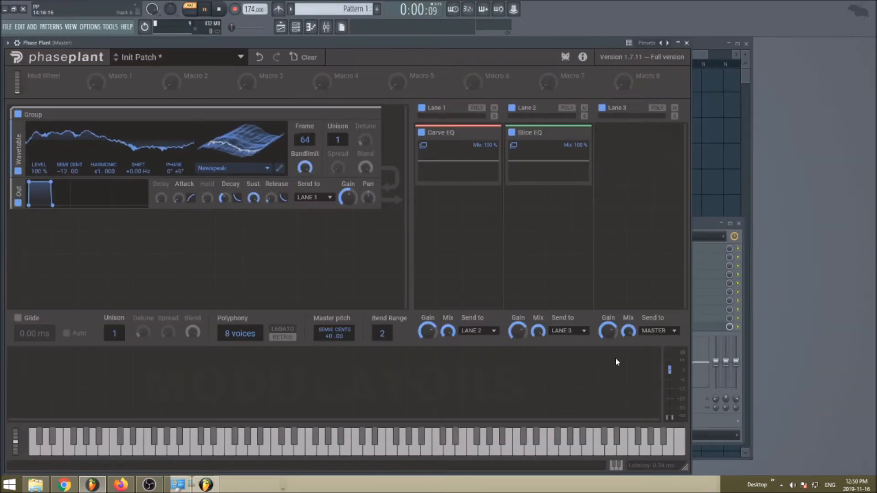
{"action": "left_click", "coordinate": [558, 155]}
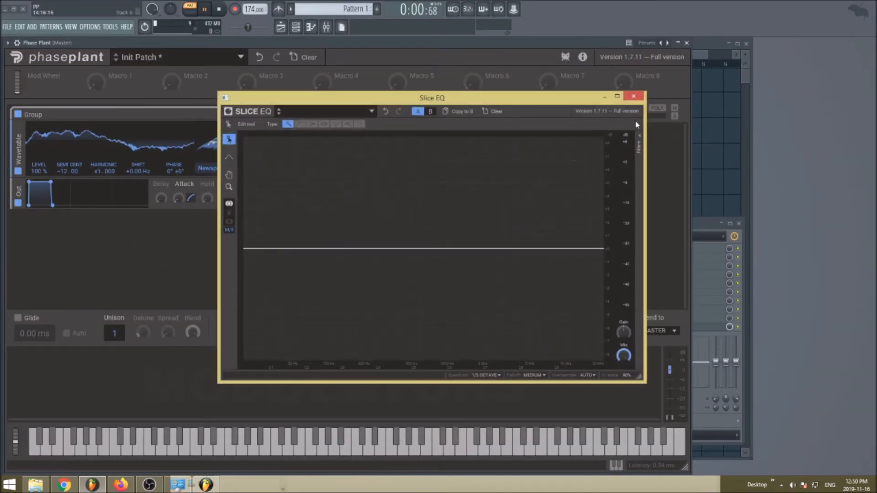
{"action": "left_click", "coordinate": [625, 97]}
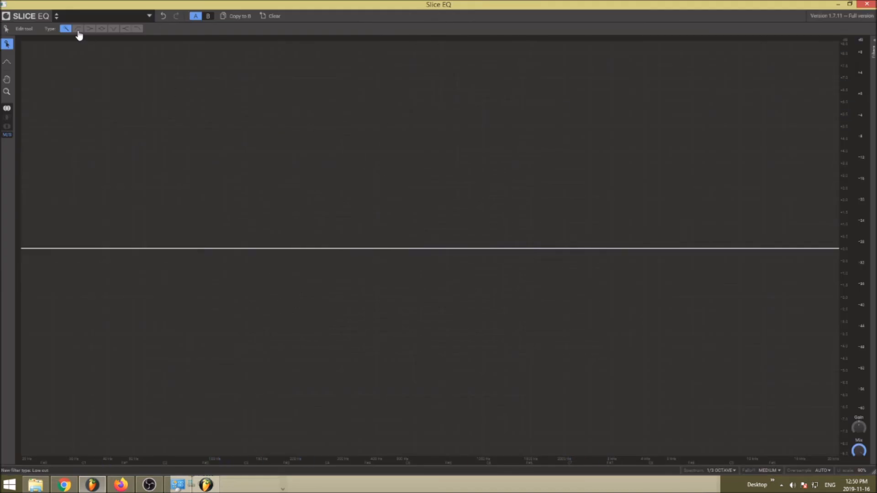
- Add a low cut at 22.5 Hz, a high cut at 16.7 kHz and a gain-reducing low shelf at 48.2 Hz
{"action": "left_click", "coordinate": [42, 251]}
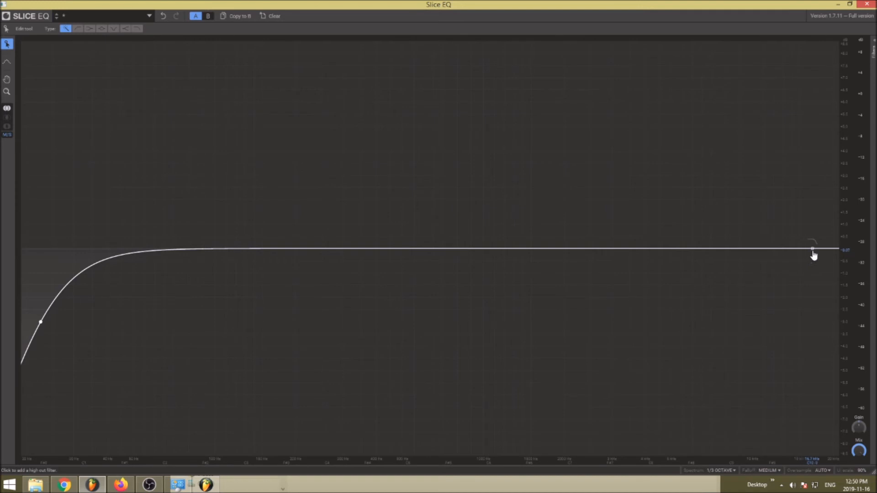
{"action": "left_click", "coordinate": [812, 249]}
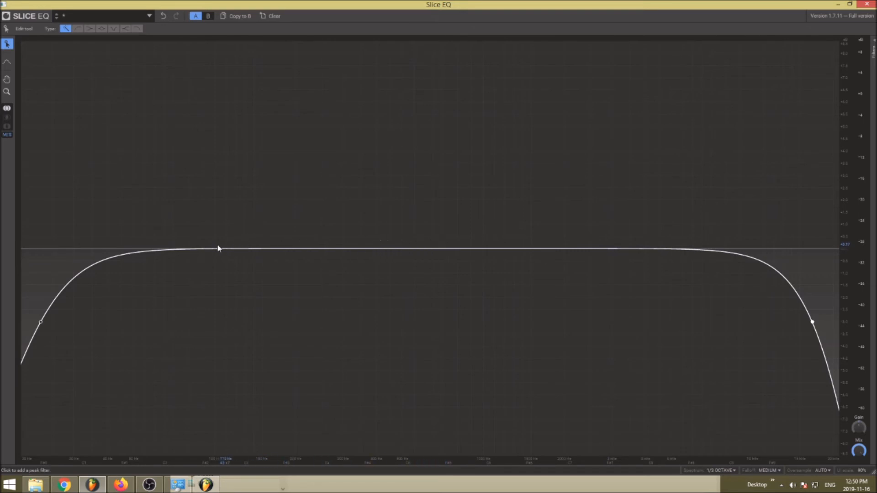
{"action": "left_click_drag", "start_coordinate": [131, 252], "coordinate": [130, 274]}
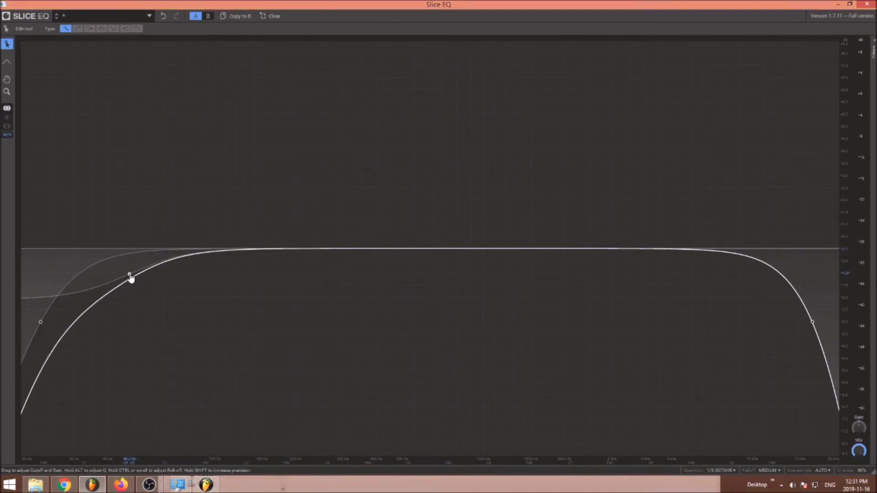
- Add a 280 Hz peak dip, a peak boost just below 2 kHz, a treble-reducing high shelf and a boosting high shelf
{"action": "left_click_drag", "start_coordinate": [309, 261], "coordinate": [335, 296]}
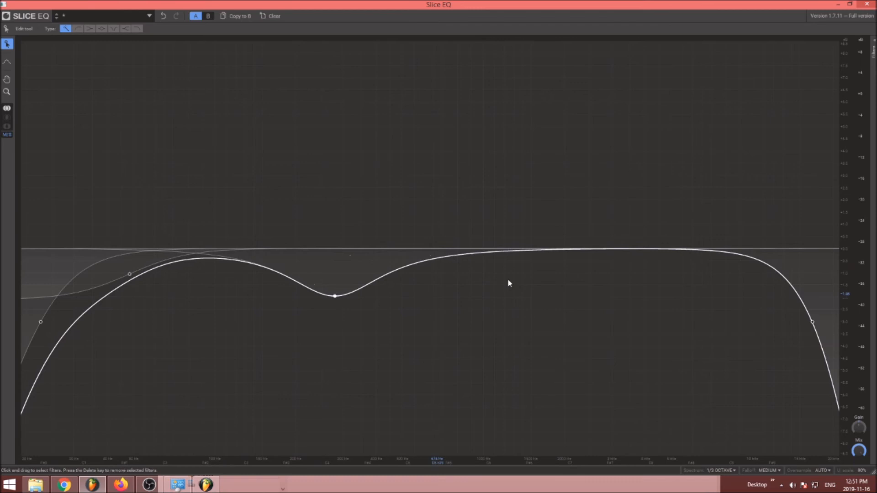
{"action": "left_click_drag", "start_coordinate": [548, 255], "coordinate": [556, 158]}
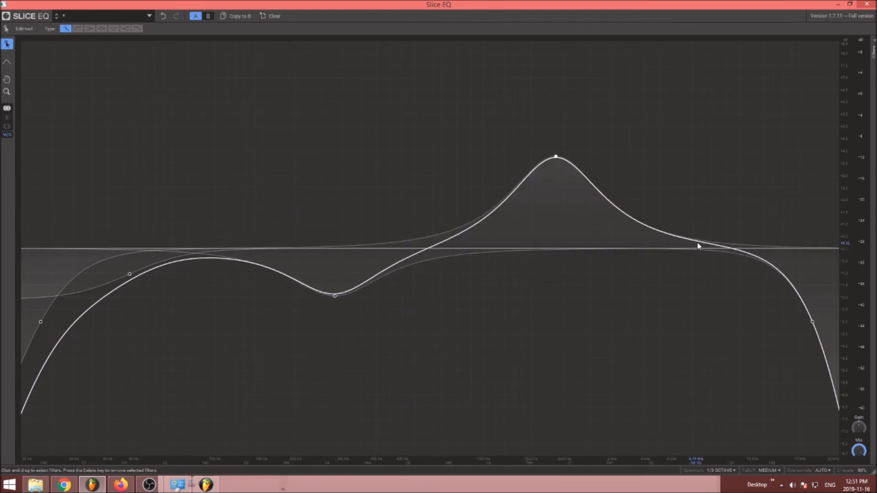
{"action": "left_click_drag", "start_coordinate": [725, 252], "coordinate": [723, 311]}
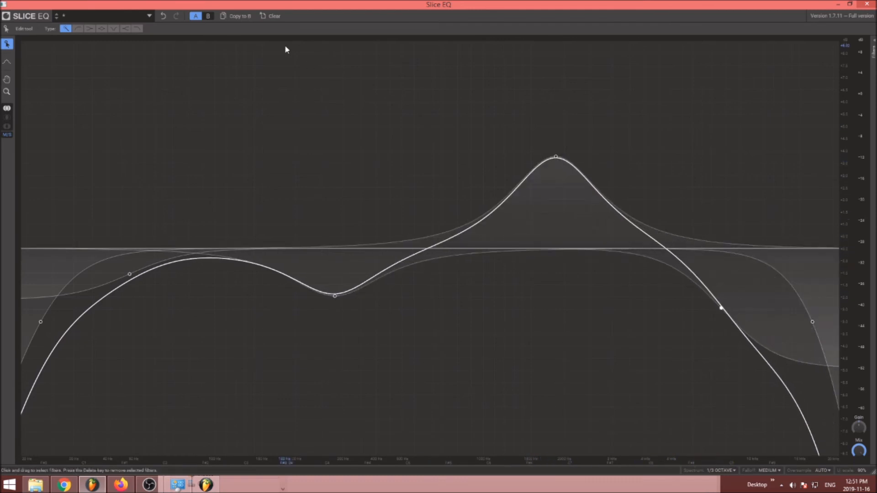
{"action": "left_click", "coordinate": [126, 30]}
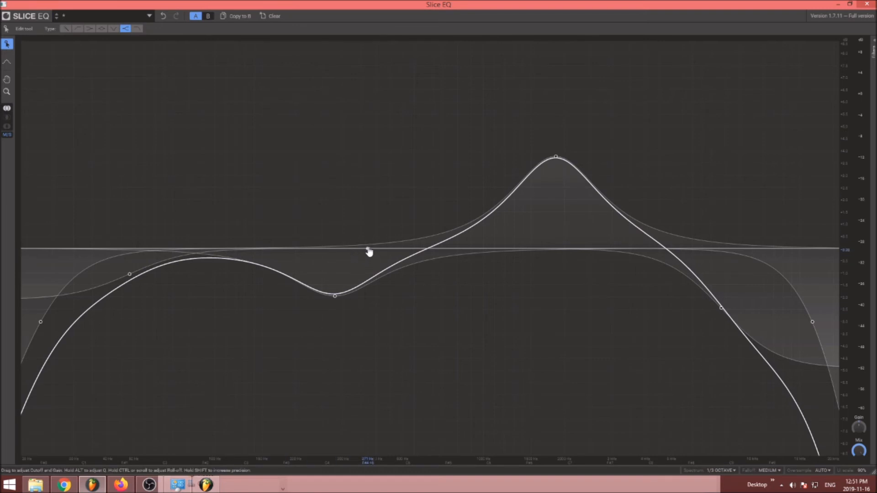
{"action": "left_click_drag", "start_coordinate": [368, 251], "coordinate": [263, 147]}
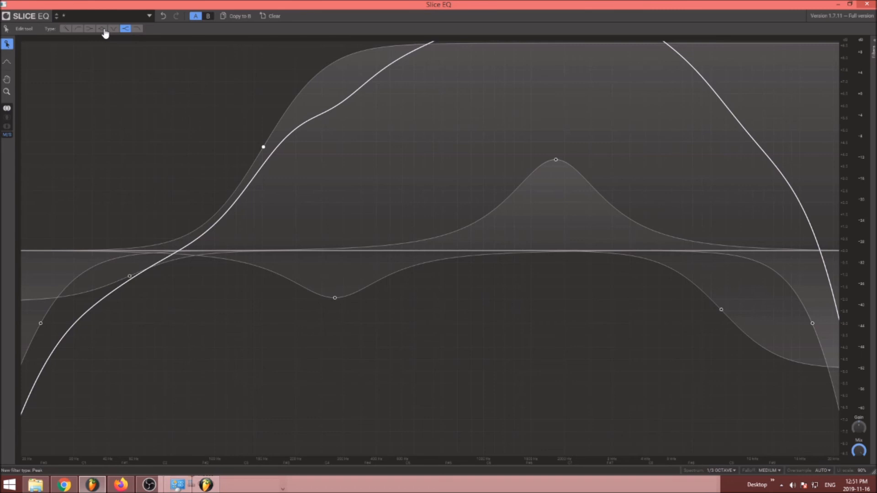
- Examine the Slice EQ Reference tool's source choices and the genre groups among its factory profiles
{"action": "left_click", "coordinate": [6, 62]}
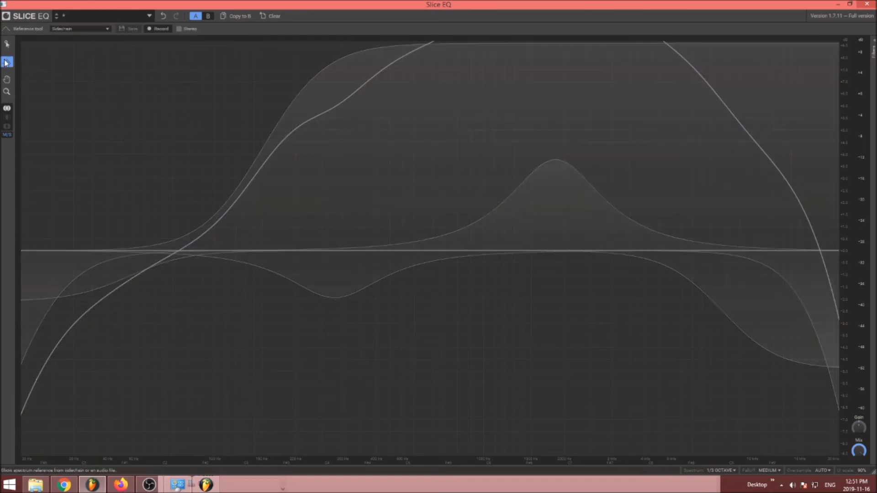
{"action": "left_click", "coordinate": [62, 29]}
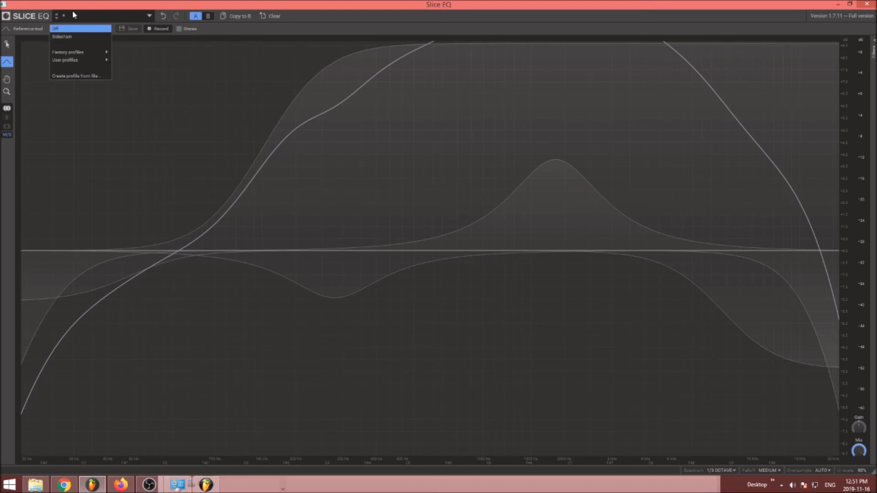
{"action": "mouse_move", "coordinate": [82, 64]}
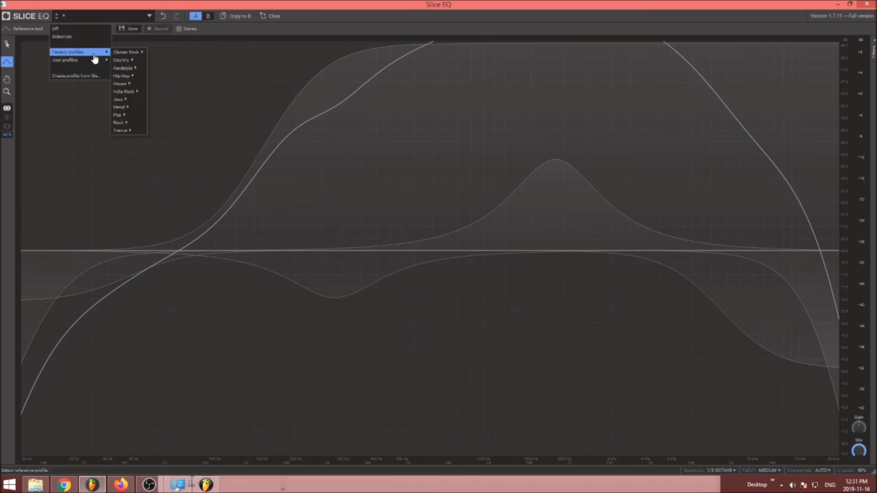
{"action": "mouse_move", "coordinate": [133, 76]}
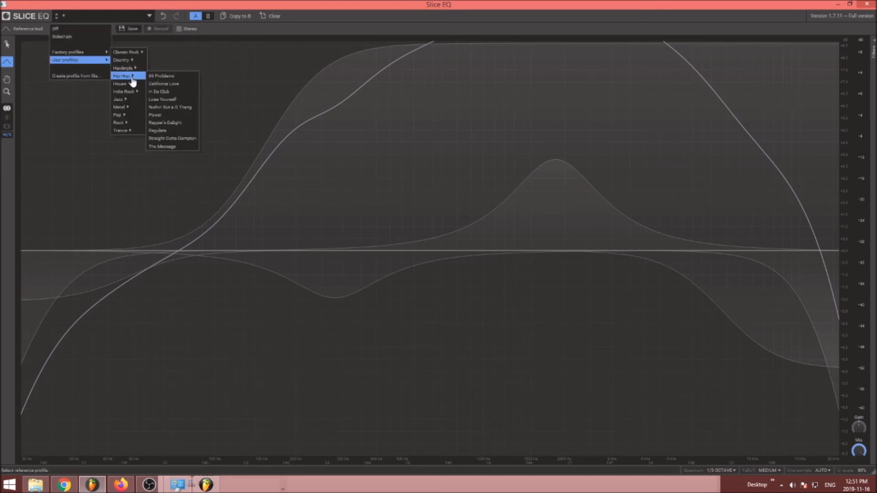
{"action": "mouse_move", "coordinate": [125, 95]}
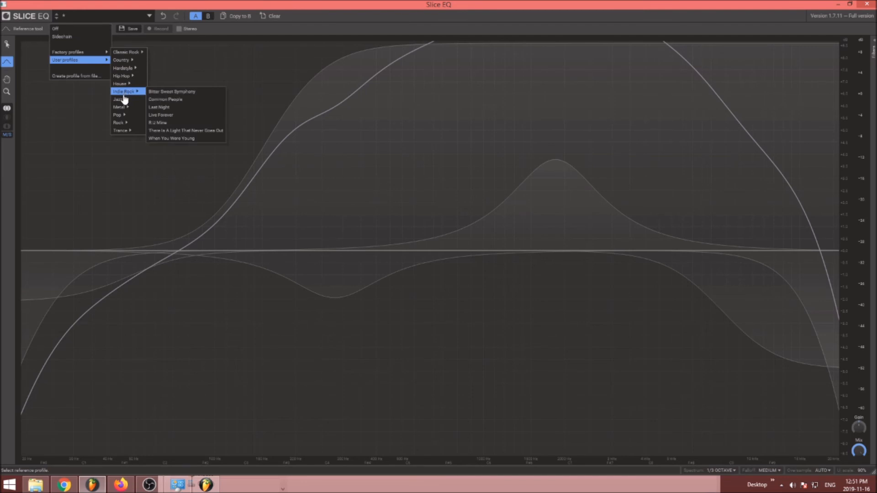
{"action": "mouse_move", "coordinate": [126, 118]}
{"action": "mouse_move", "coordinate": [132, 132]}
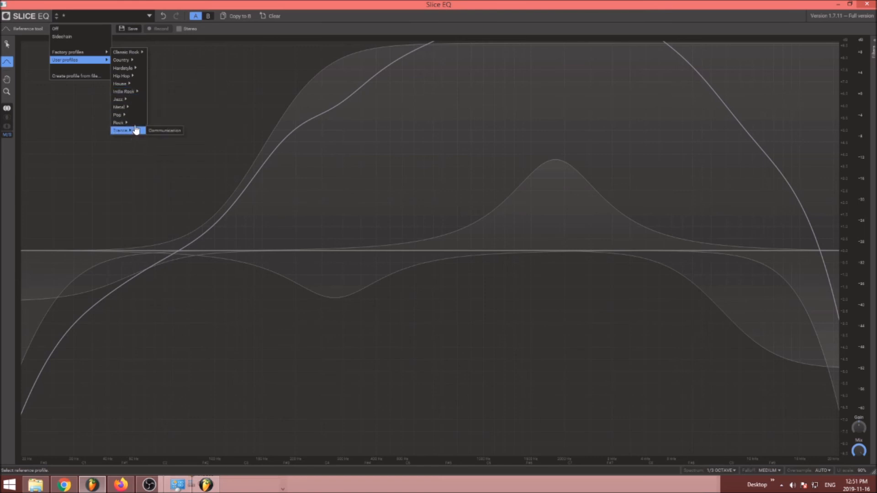
{"action": "left_click", "coordinate": [229, 82]}
- Pan the Slice EQ graph with the Pan view tool and widen its visible gain range with the Zoom view tool
{"action": "left_click", "coordinate": [10, 82]}
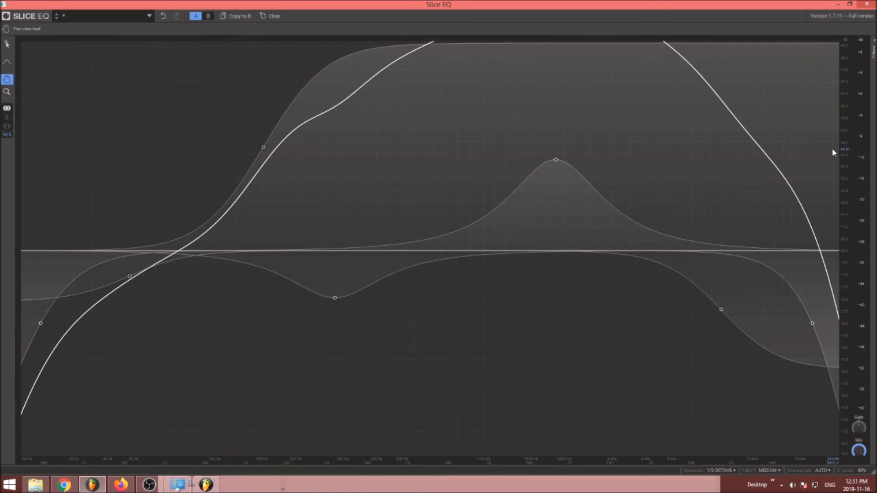
{"action": "left_click_drag", "start_coordinate": [845, 147], "coordinate": [836, 194]}
{"action": "left_click", "coordinate": [7, 91]}
{"action": "left_click_drag", "start_coordinate": [744, 106], "coordinate": [507, 225]}
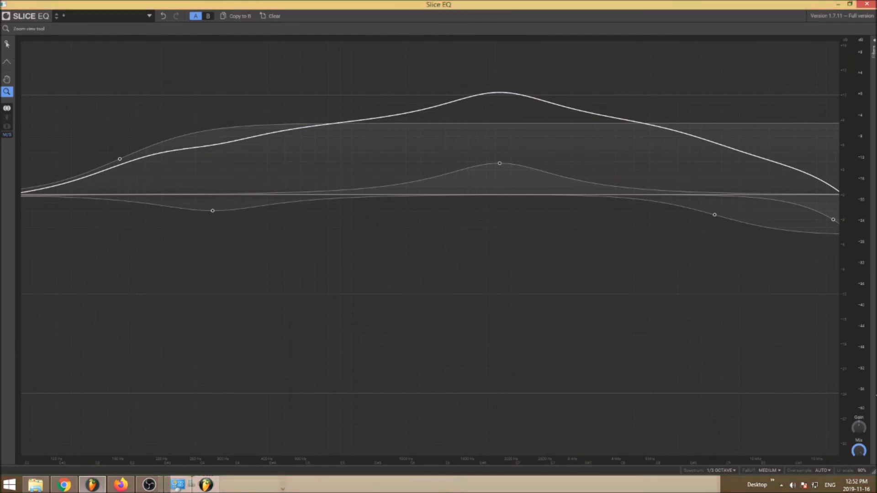
- Enlarge the Slice EQ interface to 180% UI scale and expand the Filters list to inspect the low cut's slope
{"action": "left_click_drag", "start_coordinate": [862, 468], "coordinate": [861, 424]}
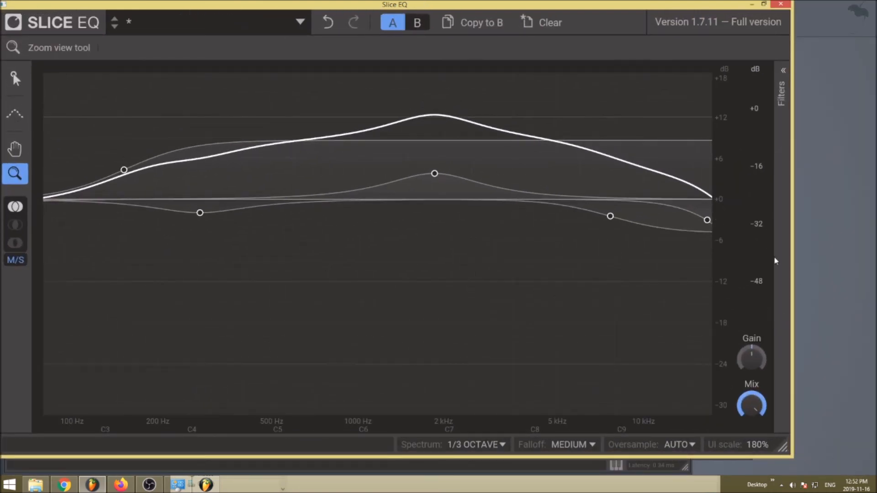
{"action": "left_click", "coordinate": [789, 99]}
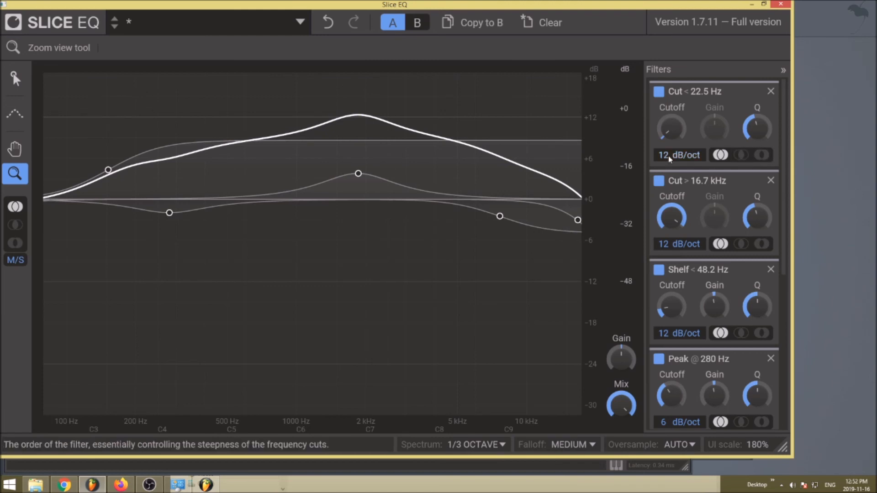
{"action": "mouse_move", "coordinate": [669, 157]}
{"action": "left_mouse_down"}
{"action": "mouse_move", "coordinate": [669, 146]}
{"action": "mouse_move", "coordinate": [669, 157]}
{"action": "left_mouse_up"}
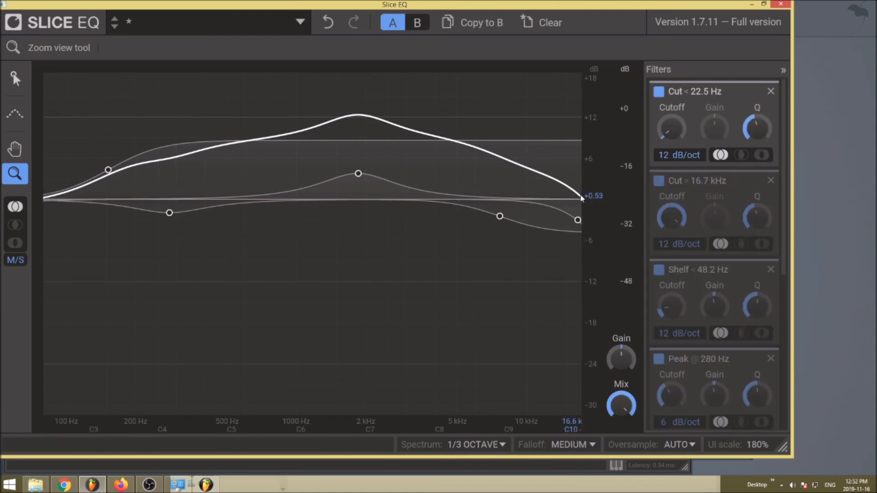
- Clear all filters and add a high cut at 14.8 kHz with a slope of 96 dB/oct
{"action": "left_click", "coordinate": [541, 22]}
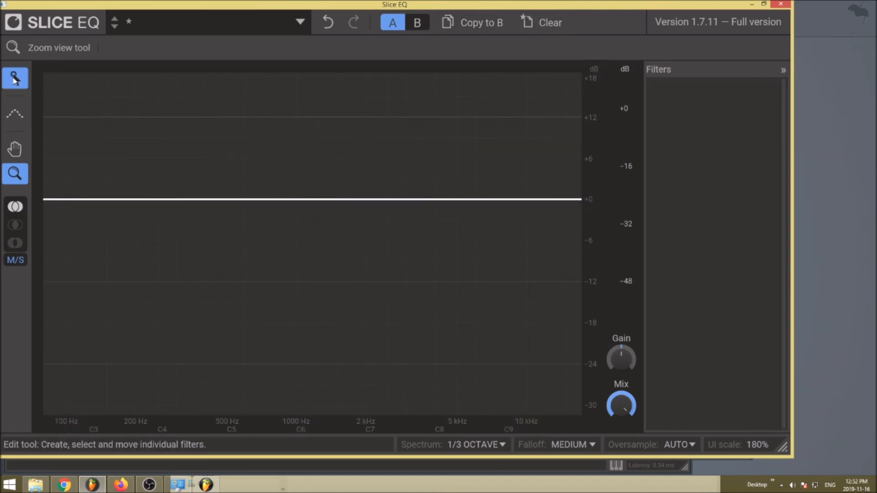
{"action": "left_click", "coordinate": [14, 79]}
{"action": "left_click", "coordinate": [276, 47]}
{"action": "left_click", "coordinate": [566, 200]}
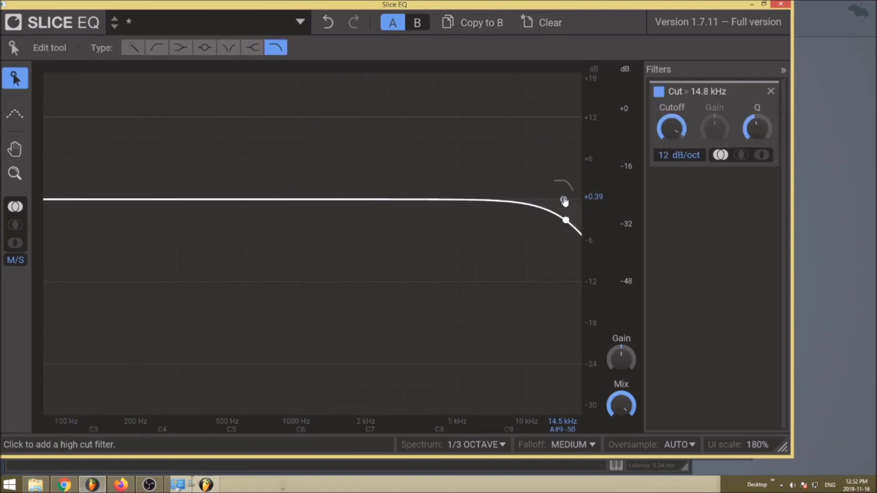
{"action": "scroll", "coordinate": [567, 226], "scroll_direction": "up", "scroll_amount": 6}
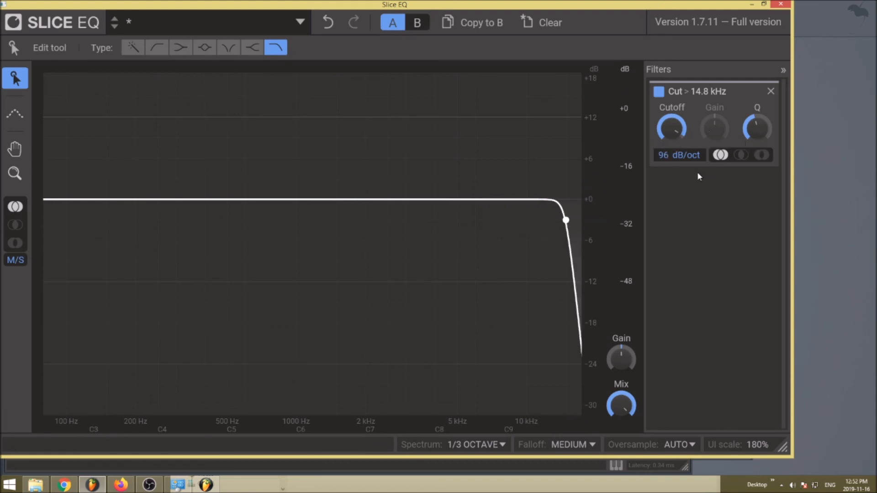
- Lower the high cut's cutoff to 10.3 kHz, apply it to the mid channel only and move its cutoff to 1.94 kHz
{"action": "left_click_drag", "start_coordinate": [659, 128], "coordinate": [670, 155]}
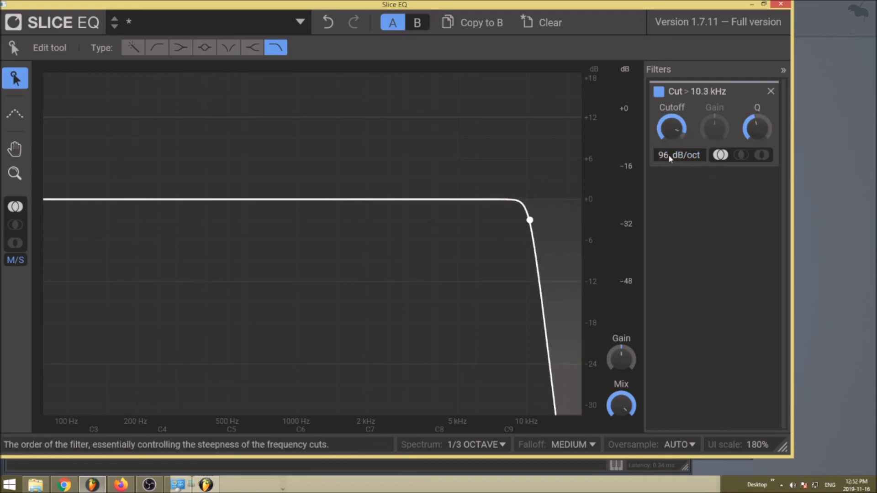
{"action": "left_click_drag", "start_coordinate": [561, 103], "coordinate": [562, 81]}
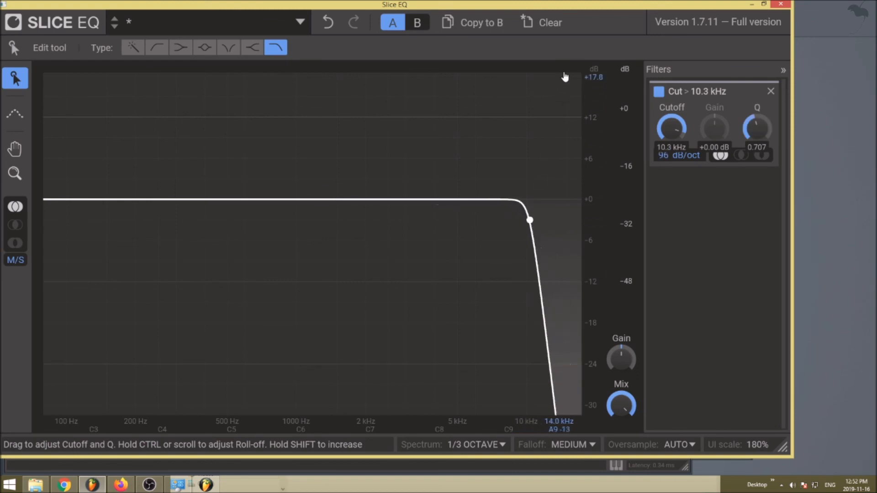
{"action": "left_click", "coordinate": [740, 155]}
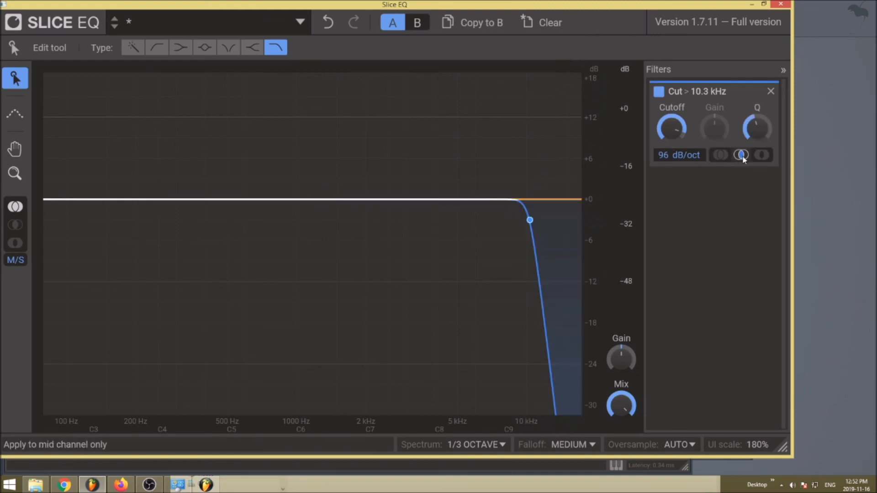
{"action": "left_click_drag", "start_coordinate": [529, 221], "coordinate": [363, 233]}
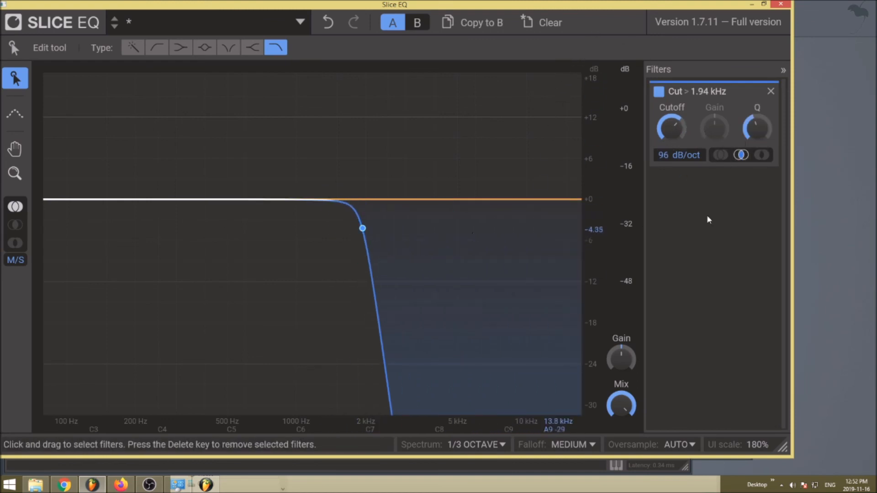
- Apply the high cut to the side channel only, with its cutoff at 2.90 kHz and a raised Q for a resonant bump
{"action": "left_click", "coordinate": [761, 155]}
{"action": "left_click_drag", "start_coordinate": [359, 229], "coordinate": [410, 234]}
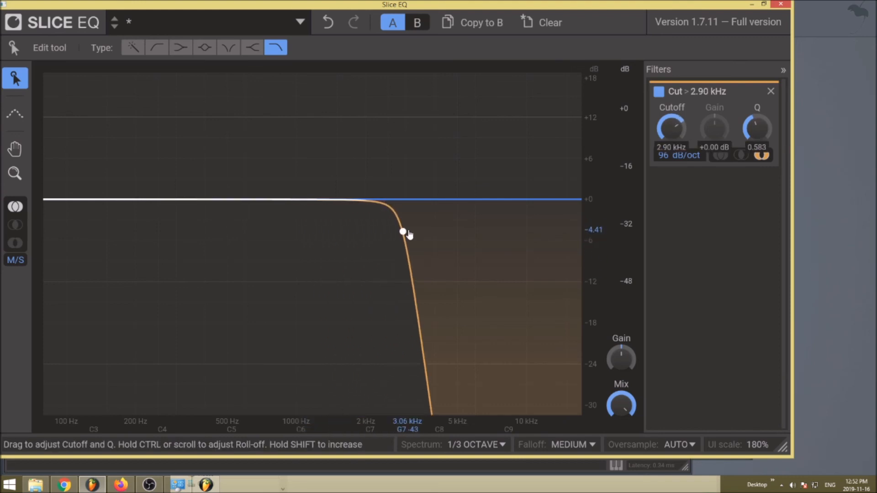
{"action": "mouse_move", "coordinate": [751, 127]}
{"action": "left_mouse_down"}
{"action": "mouse_move", "coordinate": [751, 137]}
{"action": "mouse_move", "coordinate": [751, 103]}
{"action": "mouse_move", "coordinate": [751, 123]}
{"action": "left_mouse_up"}
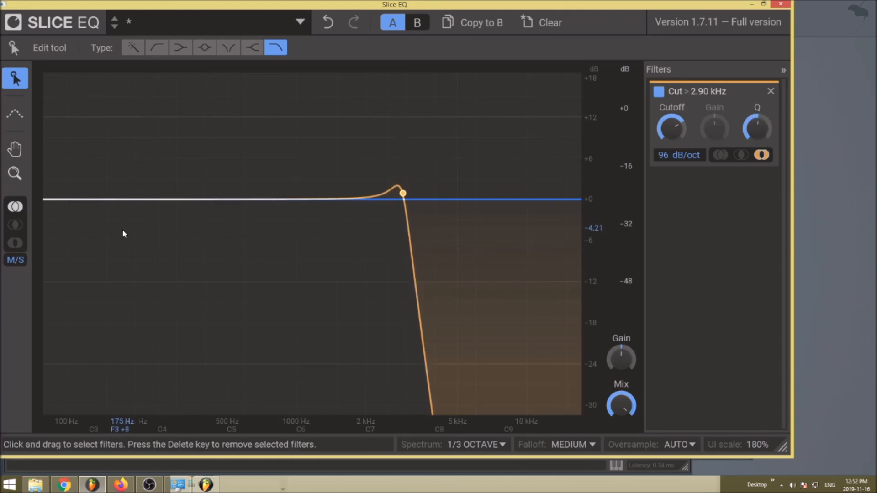
- Add a stereo 12 dB/oct high cut at 525 Hz and a 96 dB/oct notch at 1.17 kHz with an adjusted Q
{"action": "left_click_drag", "start_coordinate": [220, 201], "coordinate": [233, 242]}
{"action": "left_click", "coordinate": [228, 47]}
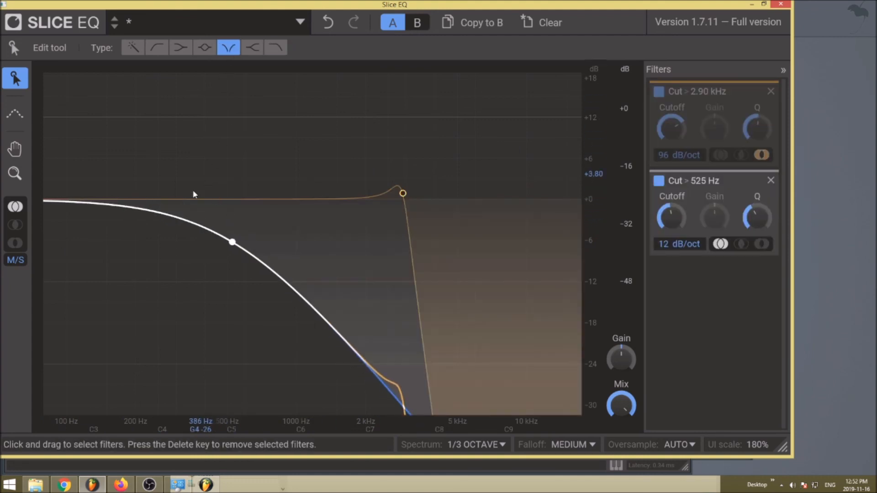
{"action": "double_click", "coordinate": [177, 201]}
{"action": "left_click_drag", "start_coordinate": [177, 201], "coordinate": [319, 53]}
{"action": "mouse_move", "coordinate": [756, 306]}
{"action": "left_mouse_down"}
{"action": "mouse_move", "coordinate": [757, 292]}
{"action": "mouse_move", "coordinate": [757, 315]}
{"action": "left_mouse_up"}
- Compare the notch on the mid and side channels, leaving it applied to the mid channel only
{"action": "left_click", "coordinate": [741, 333]}
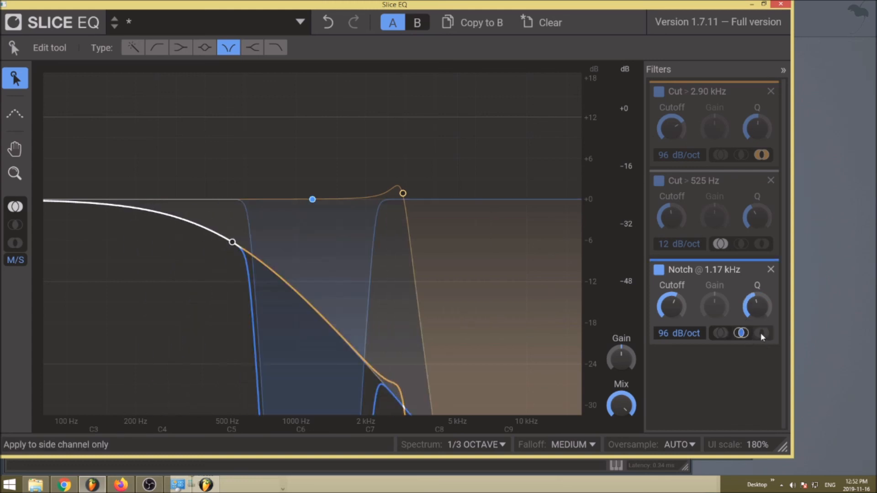
{"action": "left_click", "coordinate": [760, 333]}
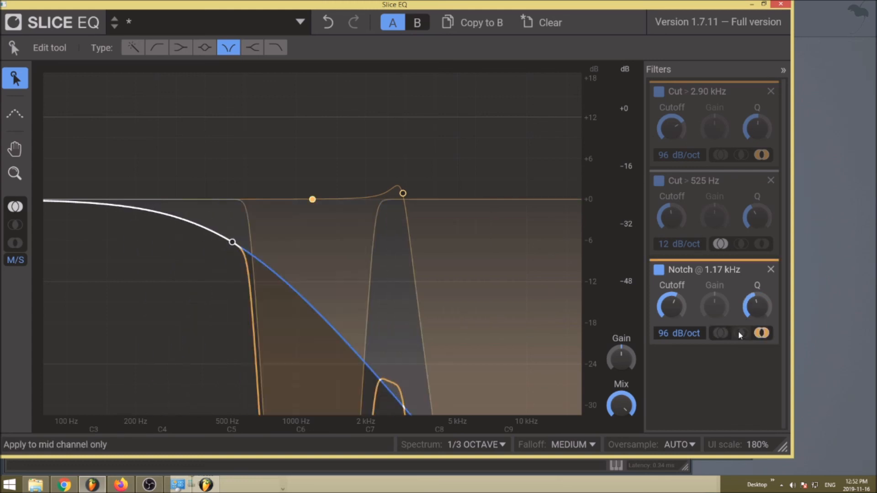
{"action": "left_click", "coordinate": [740, 333]}
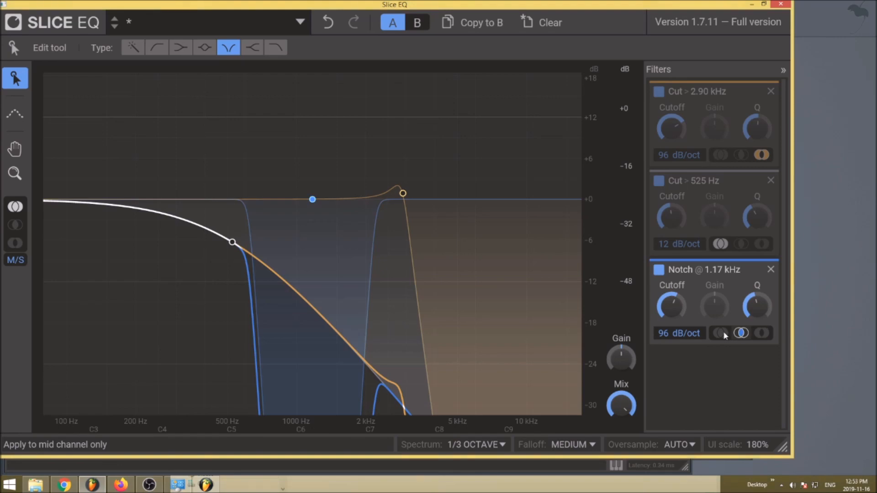
- Close the Slice EQ editor and open the Carve EQ's editor at 180% UI scale
{"action": "left_click", "coordinate": [782, 6]}
{"action": "left_click", "coordinate": [463, 165]}
{"action": "left_click", "coordinate": [593, 97]}
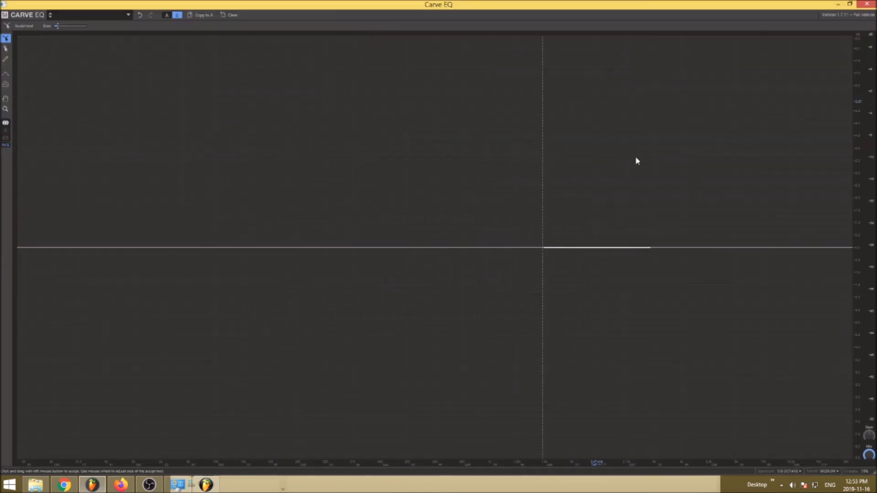
{"action": "left_click_drag", "start_coordinate": [863, 472], "coordinate": [864, 424]}
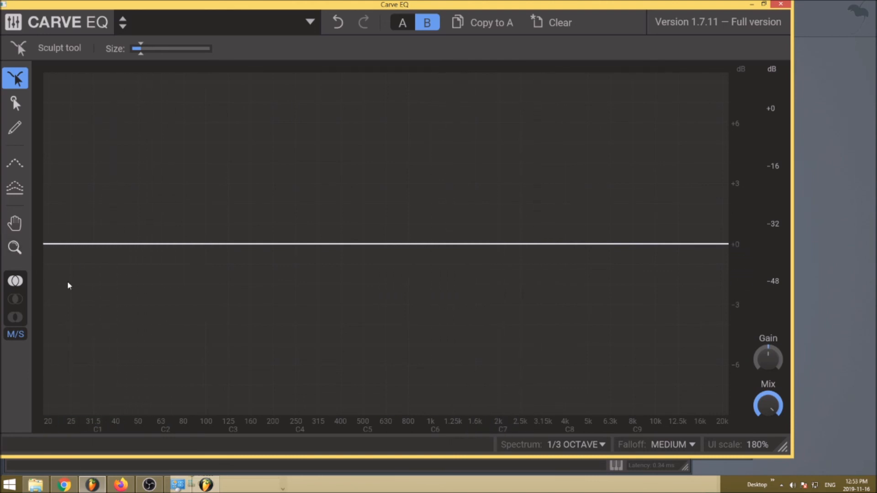
- Try the Exact spectrum resolution, set it to Octave, and set the analyzer's falloff to Fast
{"action": "left_click", "coordinate": [576, 444]}
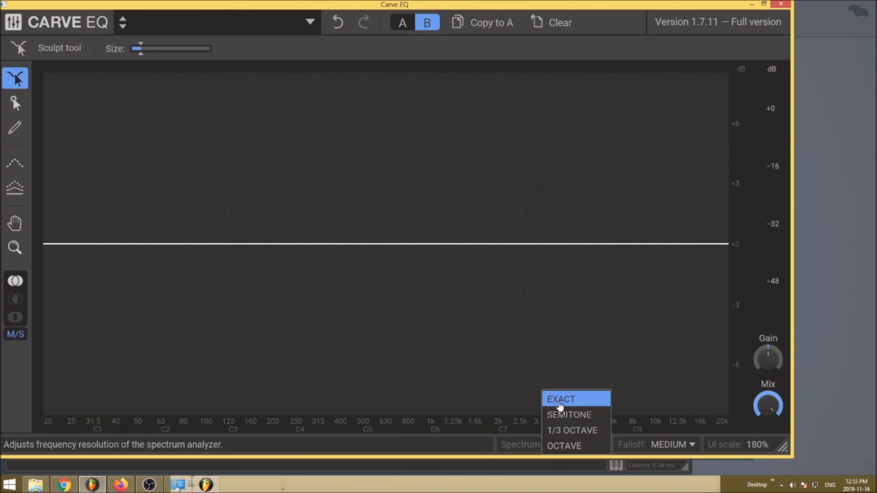
{"action": "left_click", "coordinate": [566, 401]}
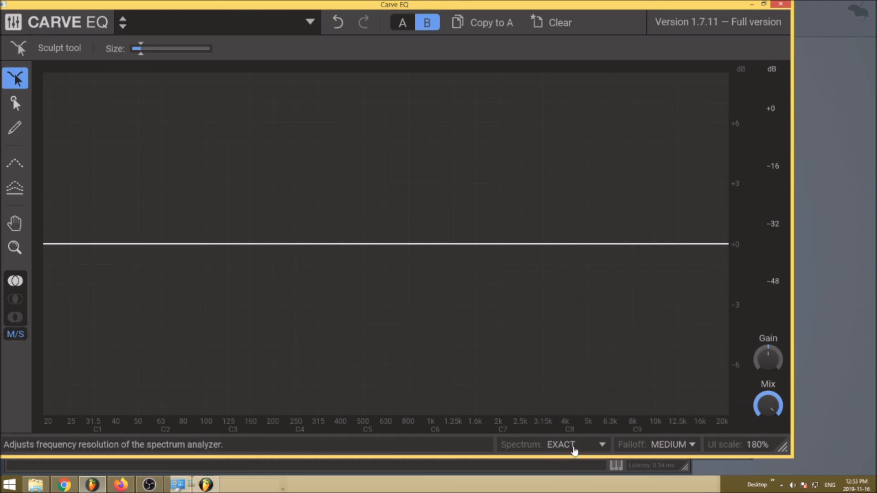
{"action": "left_click", "coordinate": [574, 446]}
{"action": "left_click", "coordinate": [577, 436]}
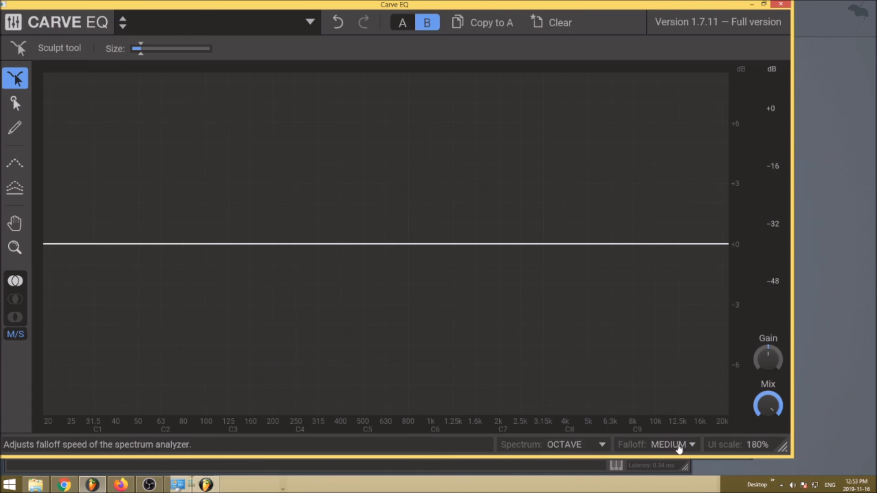
{"action": "left_click", "coordinate": [679, 449]}
{"action": "left_click", "coordinate": [680, 447]}
{"action": "mouse_move", "coordinate": [768, 358]}
{"action": "left_mouse_down"}
{"action": "mouse_move", "coordinate": [768, 383]}
{"action": "mouse_move", "coordinate": [773, 358]}
{"action": "left_mouse_up"}
{"action": "mouse_move", "coordinate": [767, 405]}
{"action": "left_mouse_down"}
{"action": "mouse_move", "coordinate": [767, 429]}
{"action": "mouse_move", "coordinate": [770, 412]}
{"action": "left_mouse_up"}
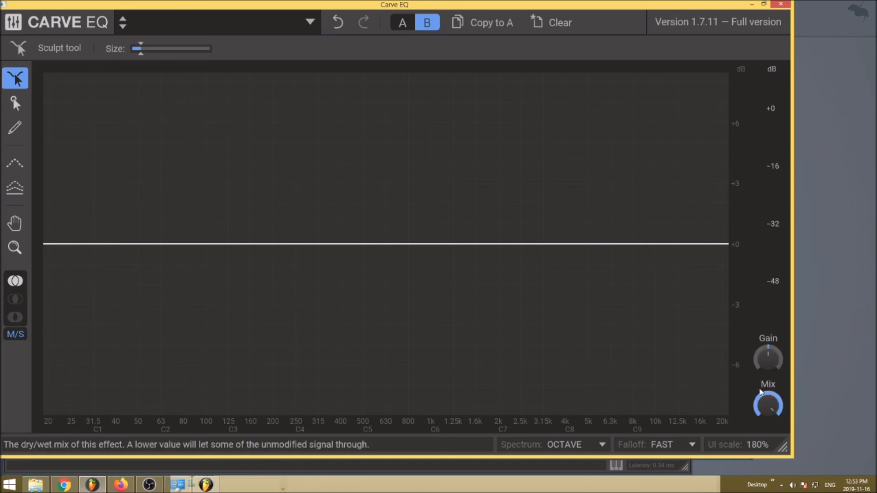
- Enlarge the sculpt size, sculpt a dip around 125 Hz and a bump around 1 kHz, and pull the 500 Hz band down to about -5.5 dB
{"action": "left_click_drag", "start_coordinate": [170, 50], "coordinate": [179, 59]}
{"action": "mouse_move", "coordinate": [215, 247]}
{"action": "left_mouse_down"}
{"action": "mouse_move", "coordinate": [217, 274]}
{"action": "mouse_move", "coordinate": [415, 298]}
{"action": "mouse_move", "coordinate": [411, 190]}
{"action": "mouse_move", "coordinate": [121, 156]}
{"action": "left_mouse_up"}
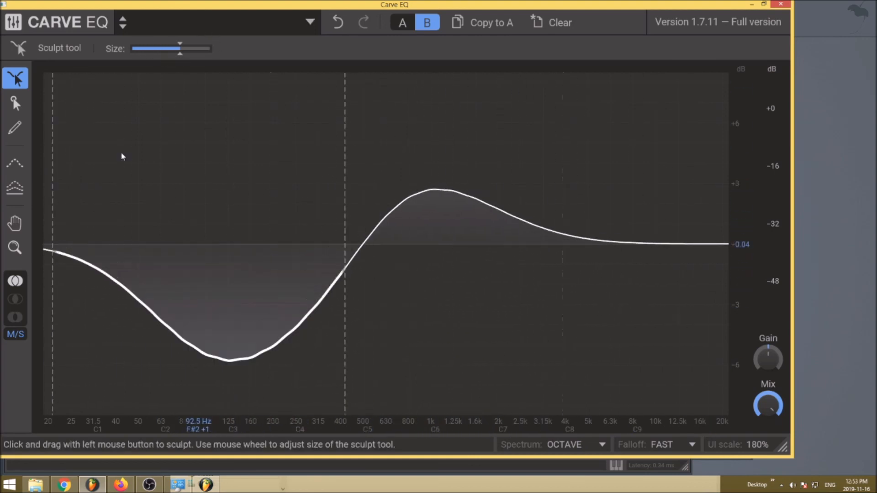
{"action": "left_click", "coordinate": [15, 104]}
{"action": "left_click", "coordinate": [15, 79]}
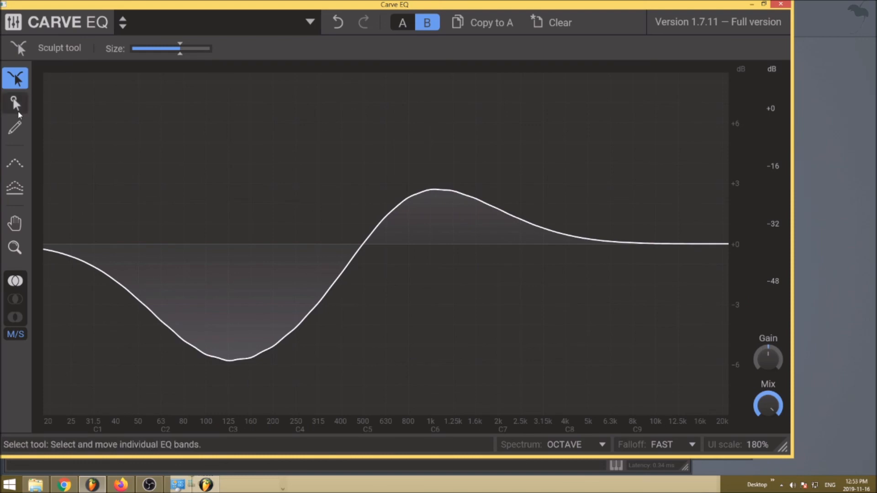
{"action": "left_click", "coordinate": [17, 109]}
{"action": "left_click_drag", "start_coordinate": [364, 239], "coordinate": [363, 355]}
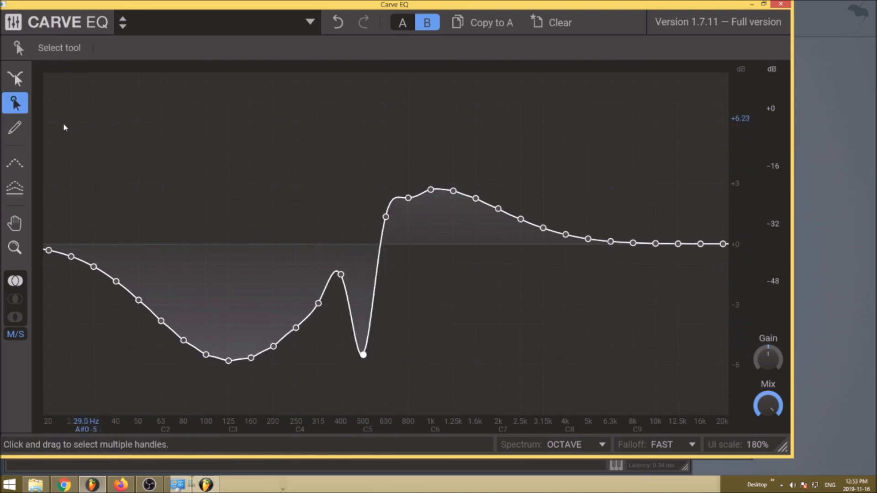
- Redraw the curve freehand with a boost around 80 Hz and a dip around 630 Hz, and bring up the Match tool's options
{"action": "left_click", "coordinate": [16, 128]}
{"action": "mouse_move", "coordinate": [85, 248]}
{"action": "left_mouse_down"}
{"action": "mouse_move", "coordinate": [495, 261]}
{"action": "mouse_move", "coordinate": [557, 234]}
{"action": "left_mouse_up"}
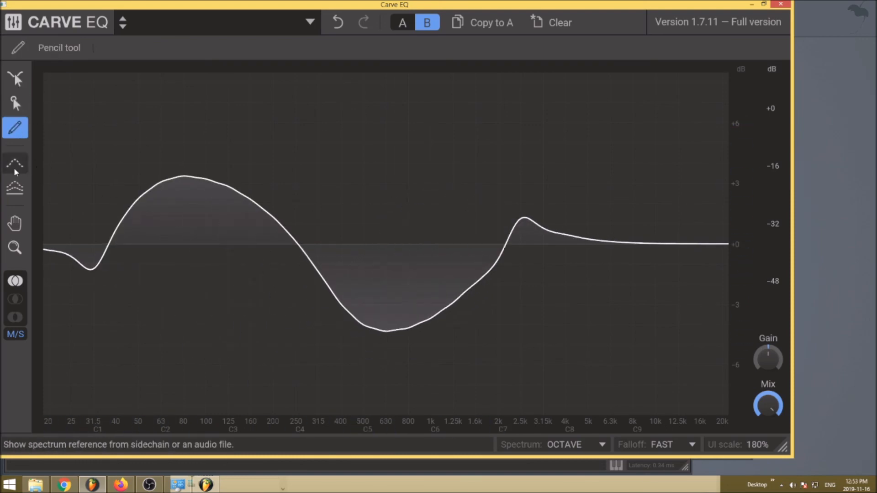
{"action": "left_click", "coordinate": [14, 167]}
{"action": "left_click", "coordinate": [16, 188]}
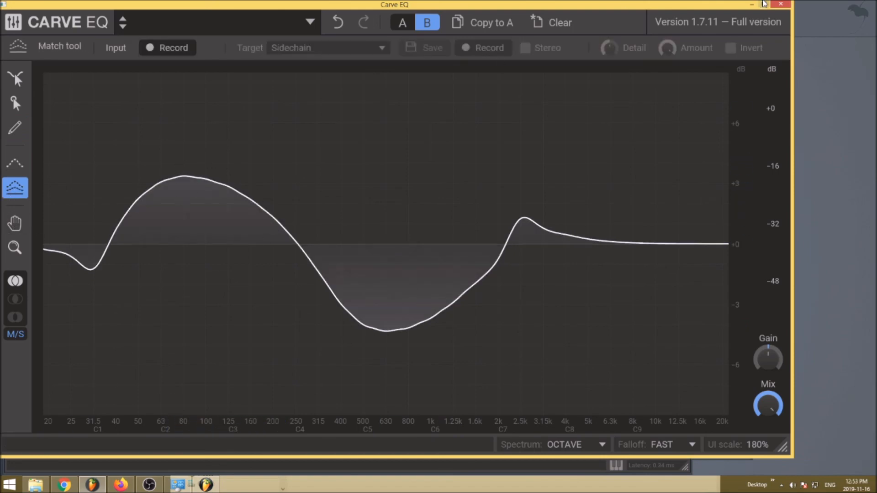
- Close the Carve EQ editor and switch to OBS
{"action": "left_click", "coordinate": [780, 3]}
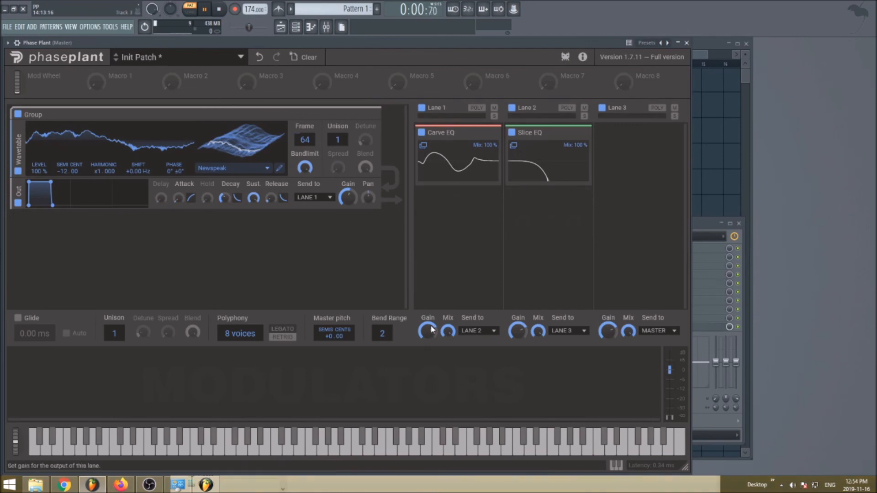
{"action": "left_click", "coordinate": [149, 485]}
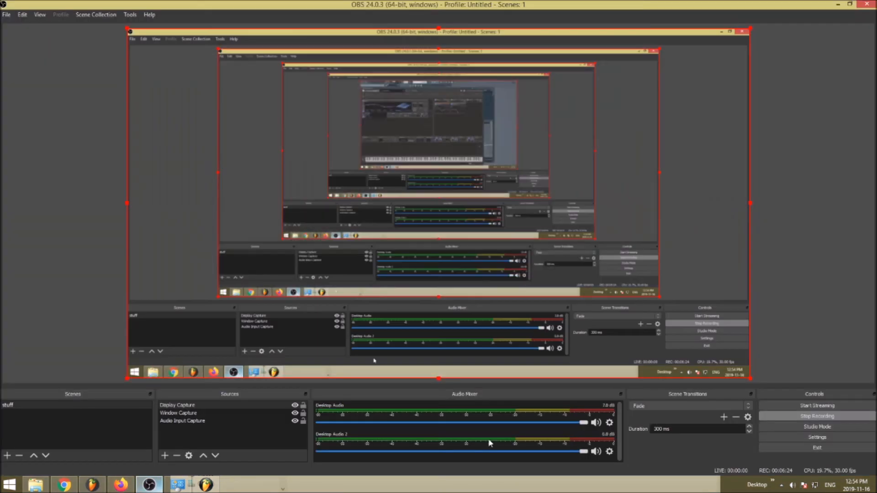